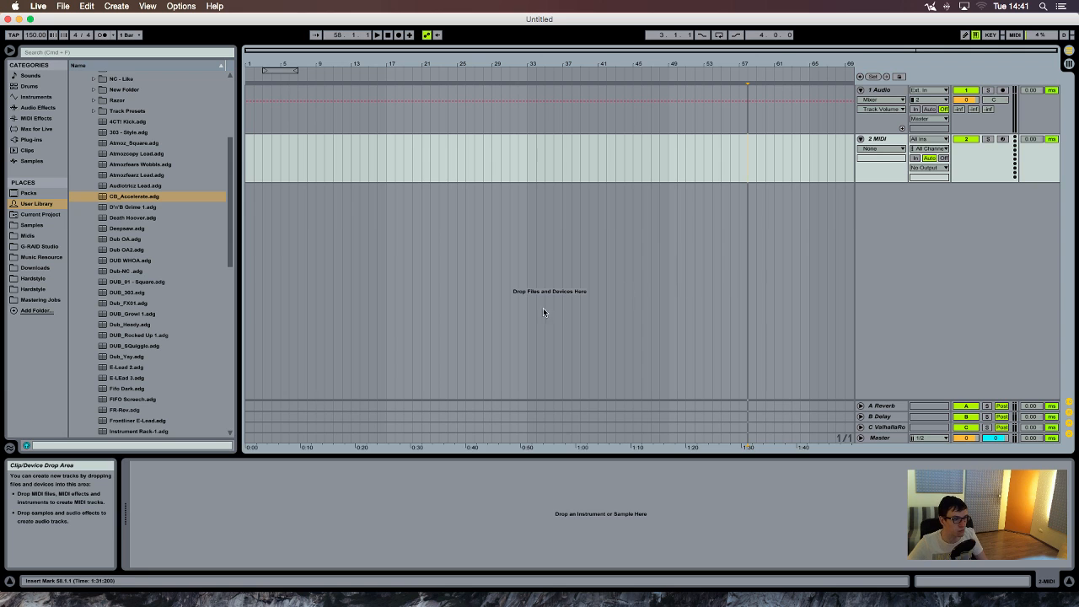
- Play back the Accelerate MIDI clip to hear the lead sound
scroll(208, 240, "up", 5)
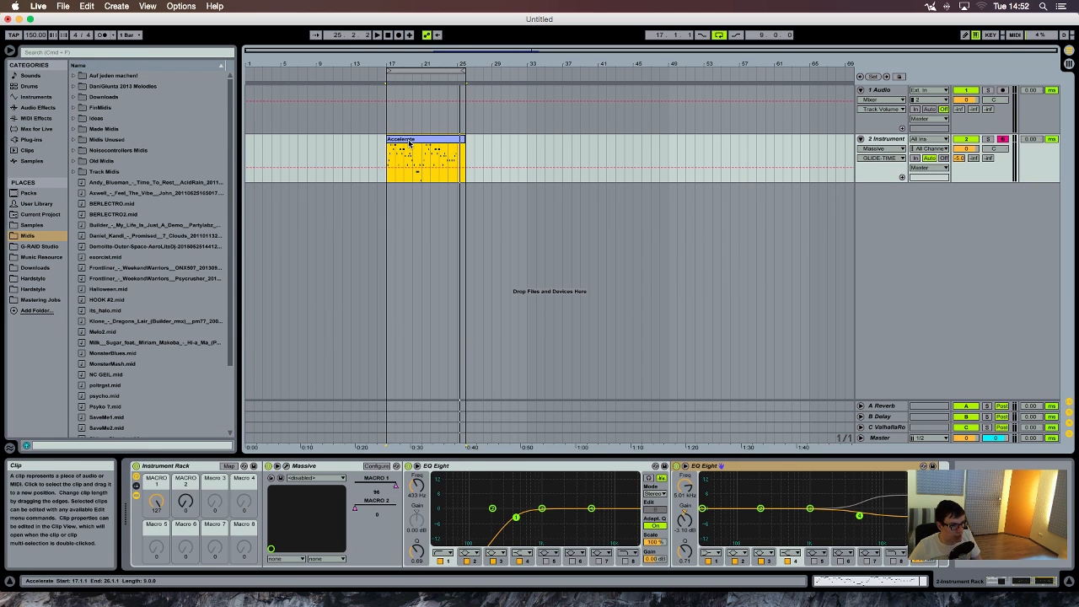
key("space")
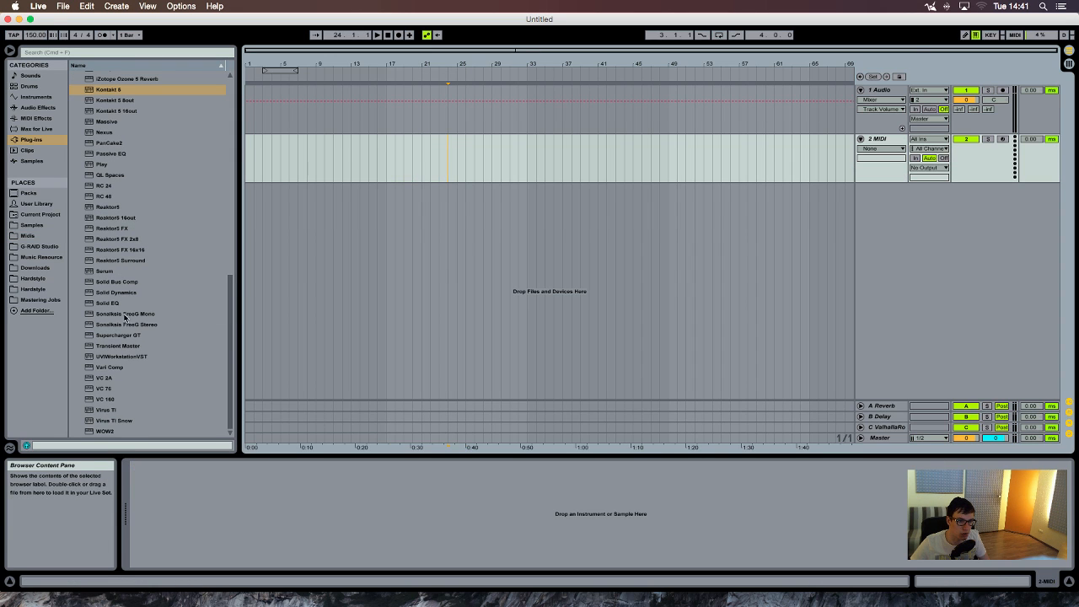
- Load the Massive plug-in onto the 2 MIDI track and reposition its window
scroll(126, 327, "up", 5)
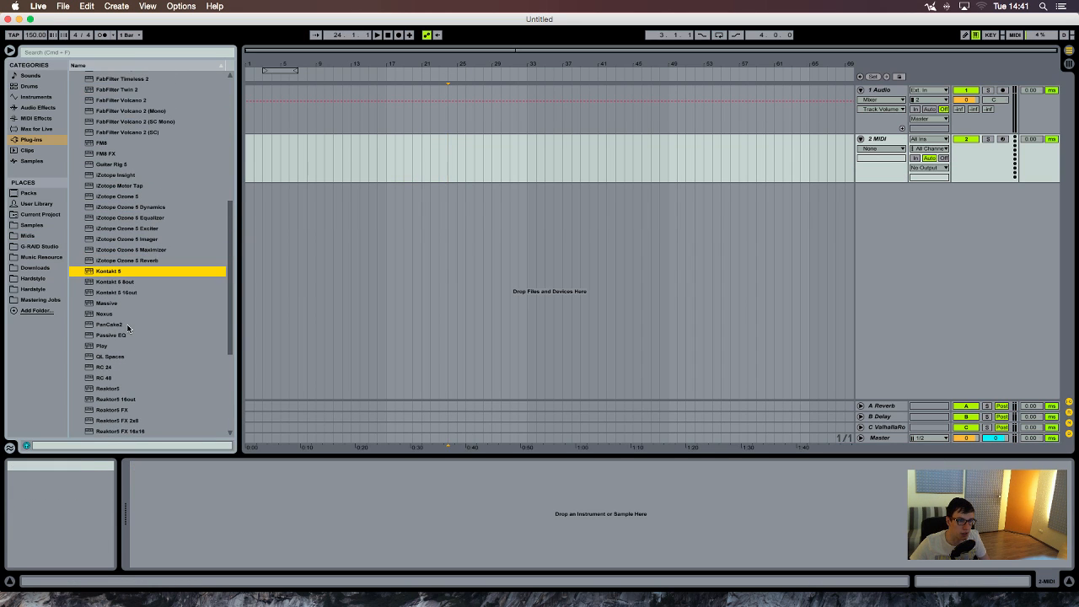
scroll(129, 328, "up", 1)
left_click(114, 314)
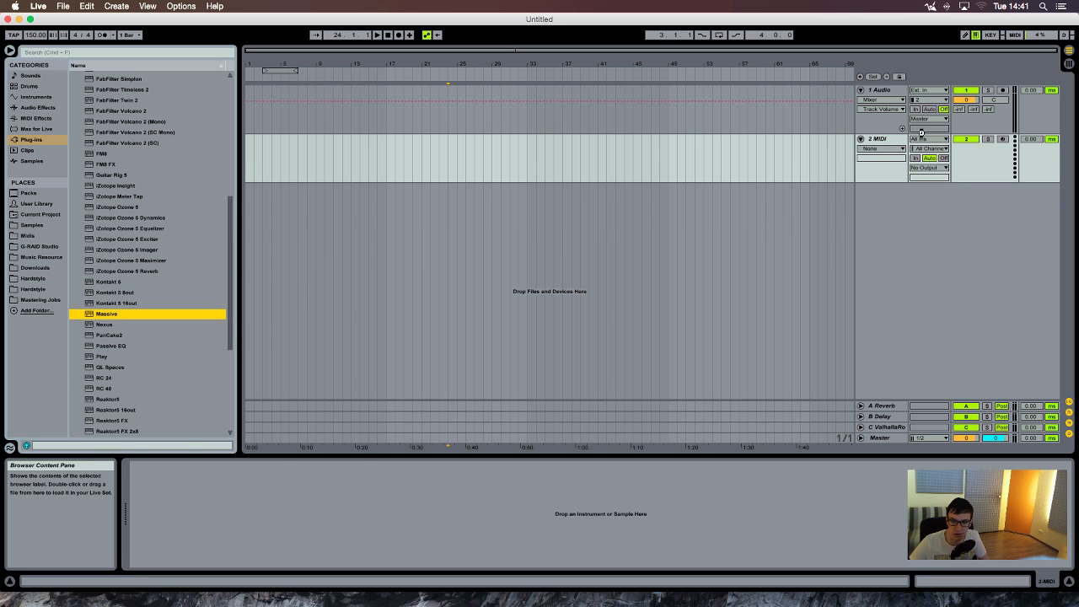
key("Return")
left_click_drag(349, 113, 526, 105)
- Shape envelope 4 with the decay level at maximum and a shorter attack and release
left_click(600, 297)
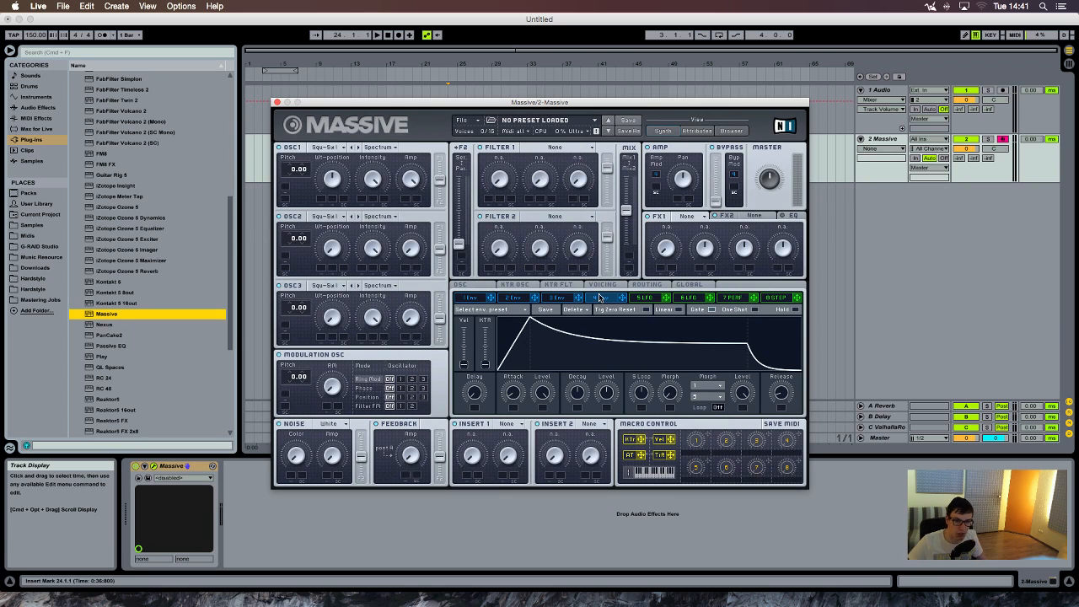
left_click(606, 393)
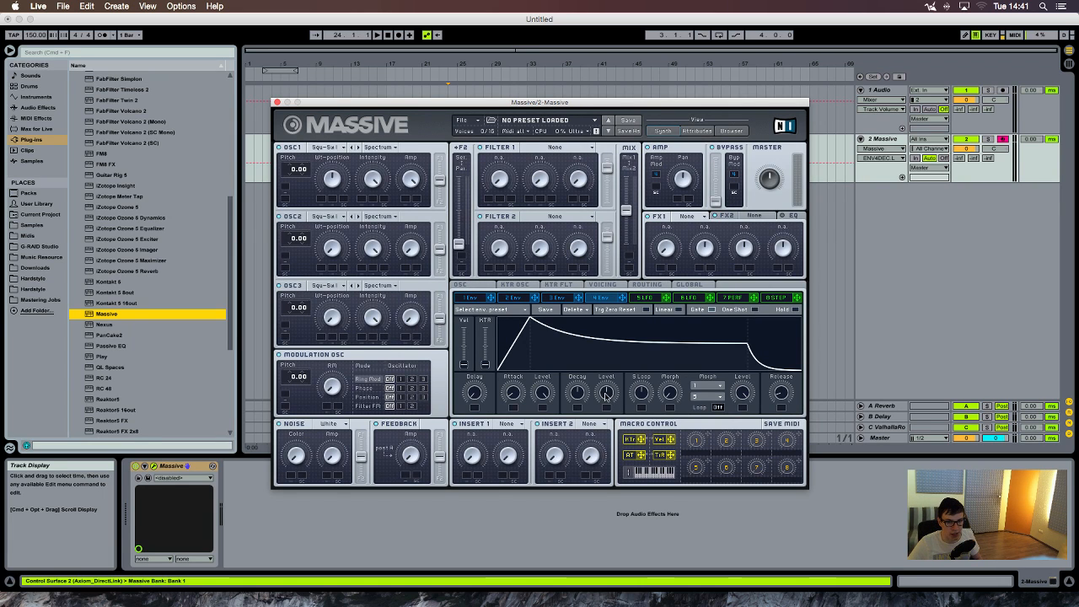
left_click_drag(607, 394, 617, 320)
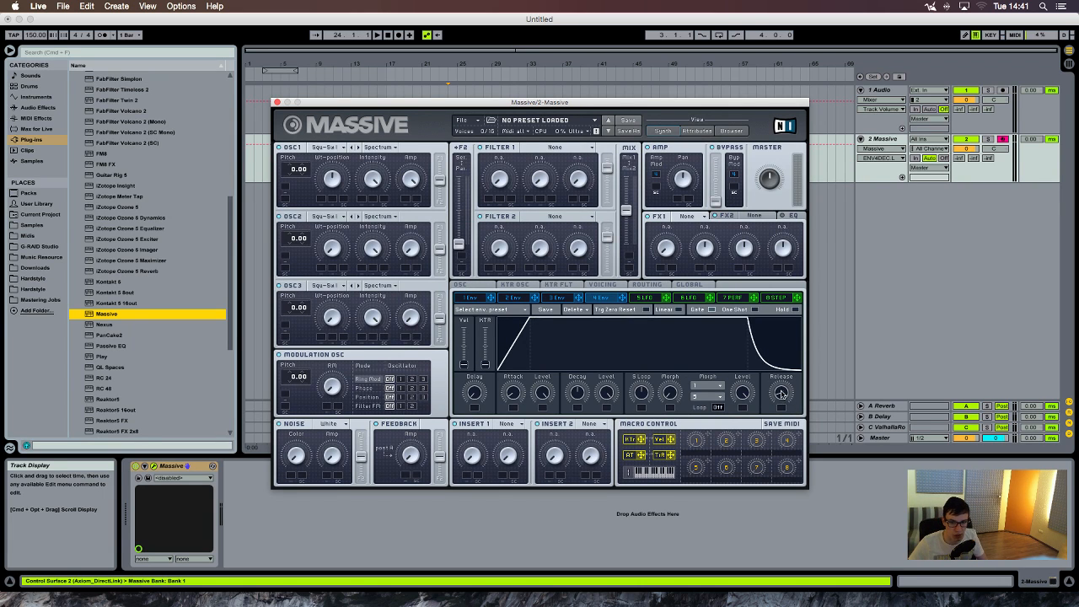
left_click_drag(781, 394, 783, 432)
left_click_drag(521, 393, 527, 487)
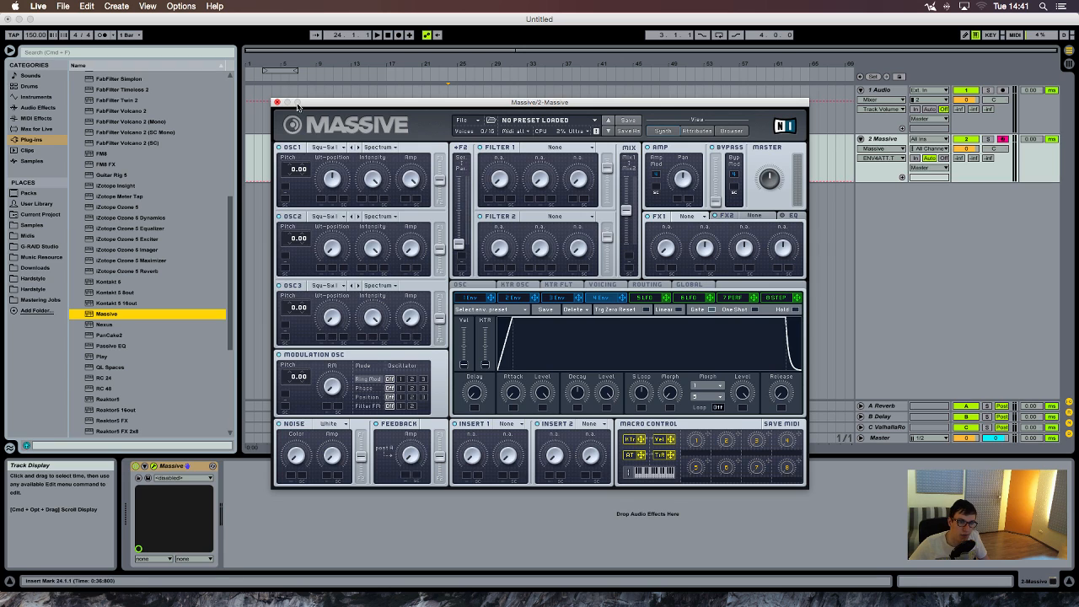
- Set OSC1's wavetable to Groan I, adjust its wavetable position and audition the sound
left_click(325, 147)
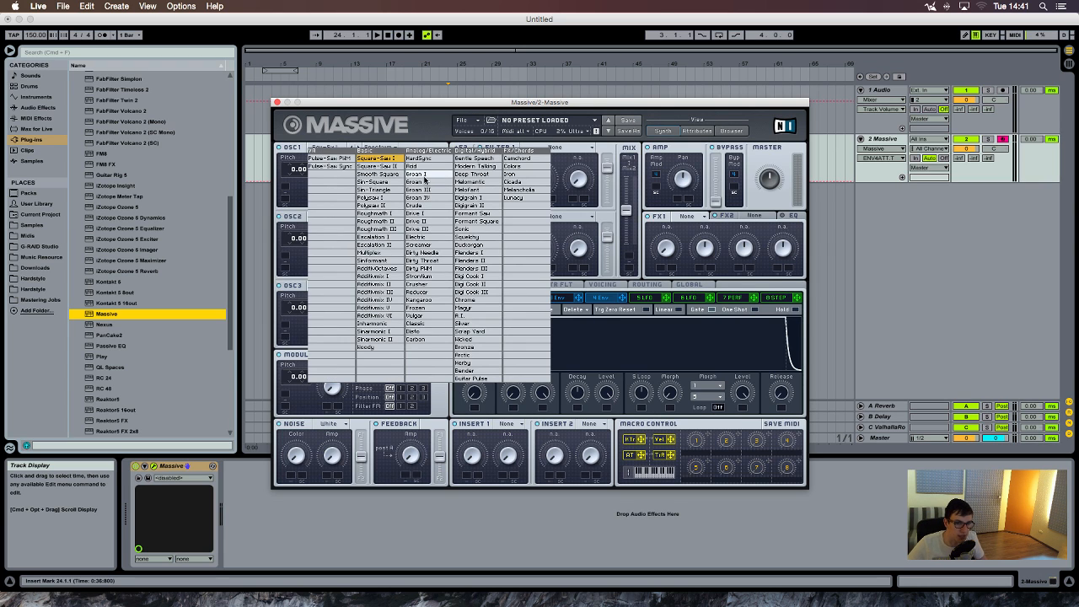
left_click(424, 175)
left_click(331, 177)
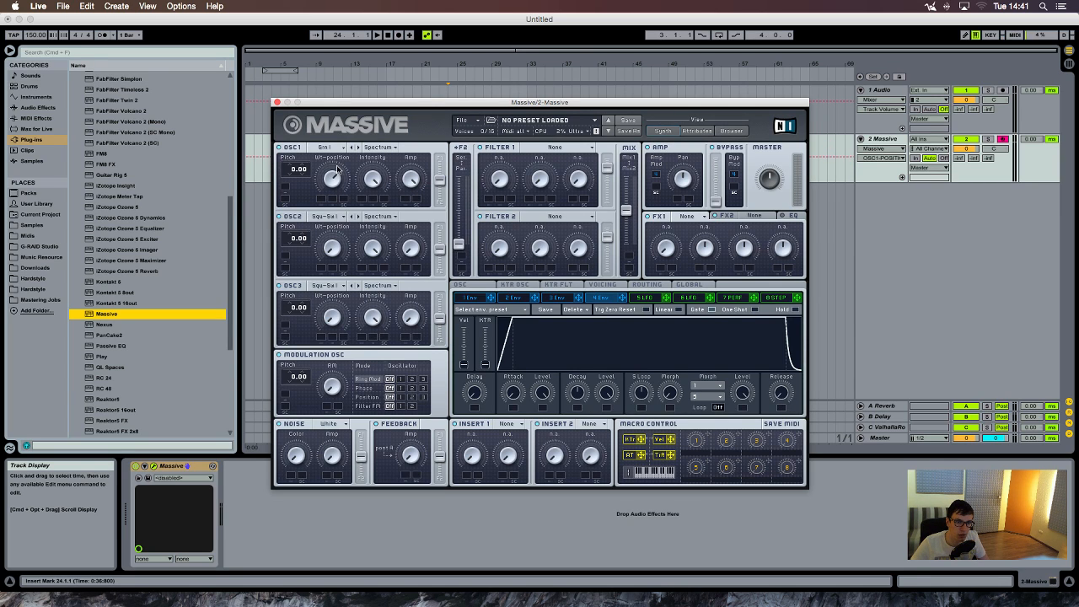
key("a")
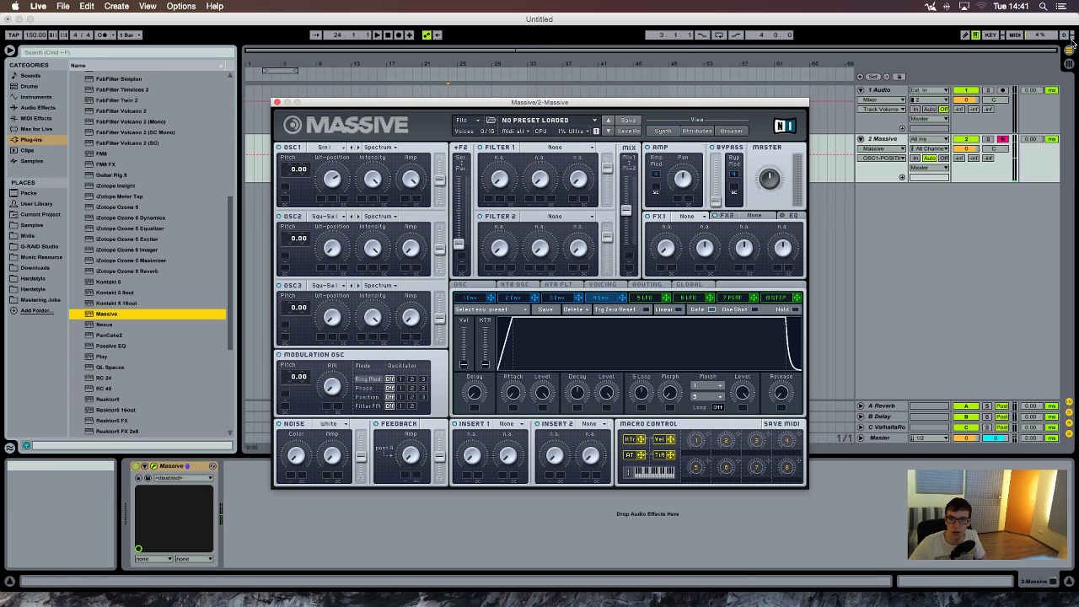
- Set the Massive track's send to the A Reverb return to -5
left_click(960, 159)
type("-5")
key("Return")
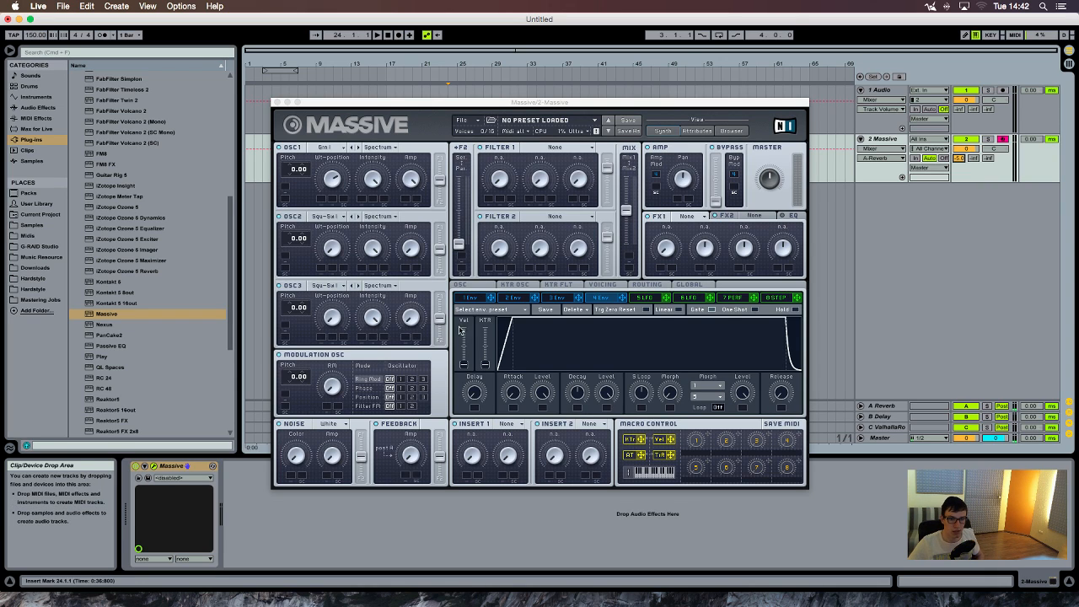
- Modulate OSC1's pitch by 24.00 with envelope 1, using a decay level of zero and a slightly shorter decay
left_click(474, 300)
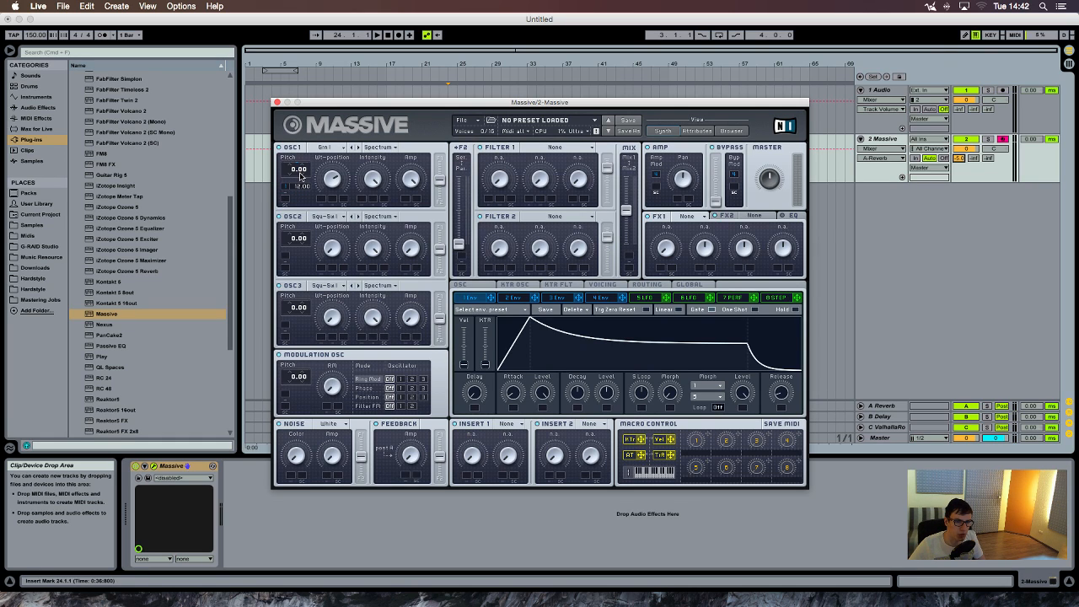
left_click_drag(608, 395, 608, 462)
left_click_drag(573, 384, 576, 419)
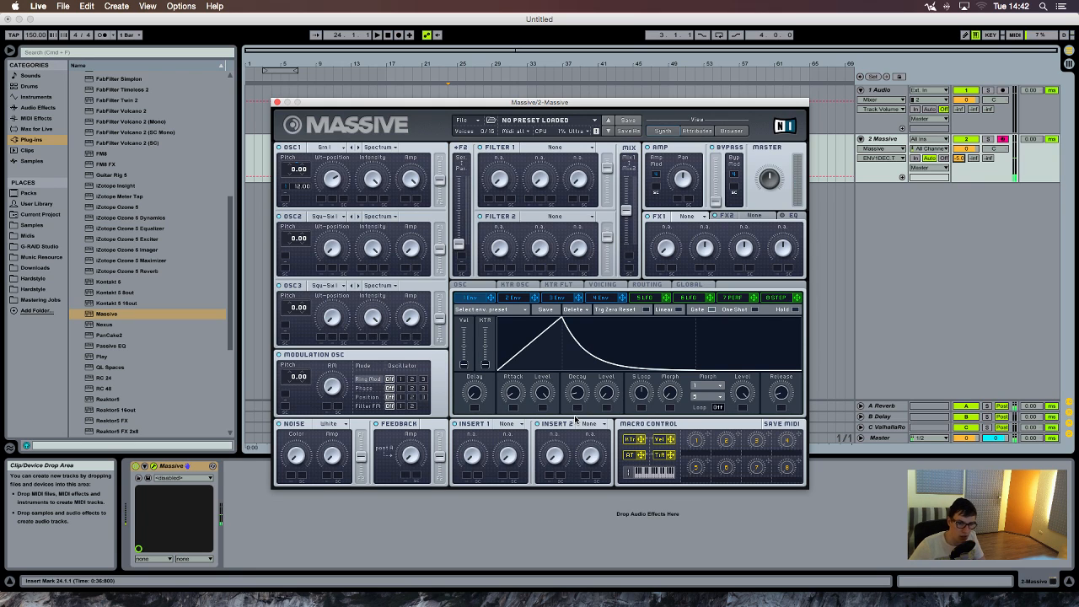
left_click_drag(580, 401, 578, 403)
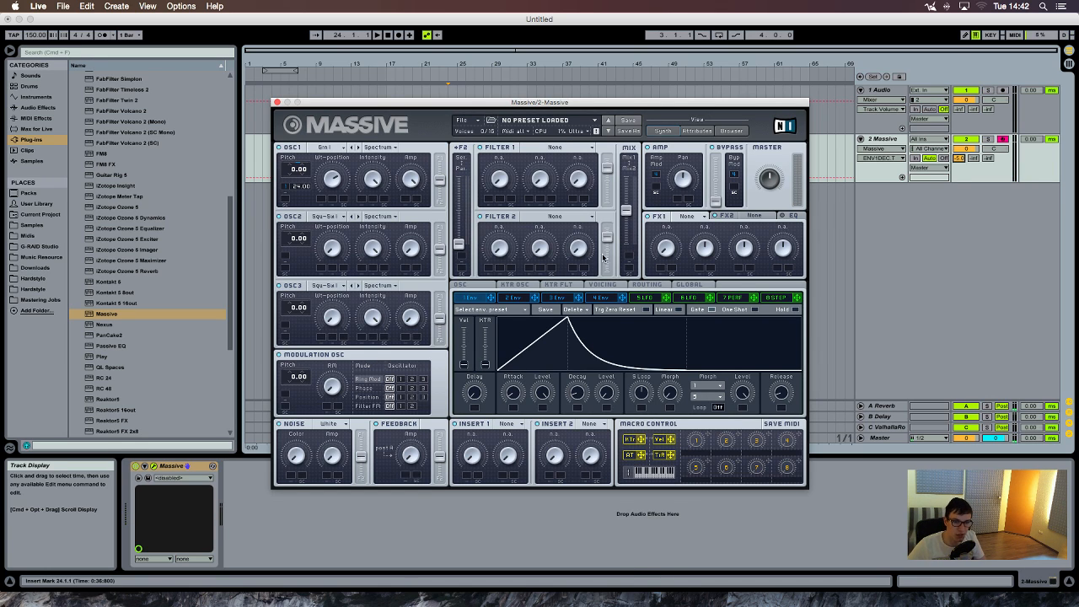
- Configure the voicing with 2 unison voices, pan position spread enabled at the slider's minimum end, and Monophon mode
left_click(603, 285)
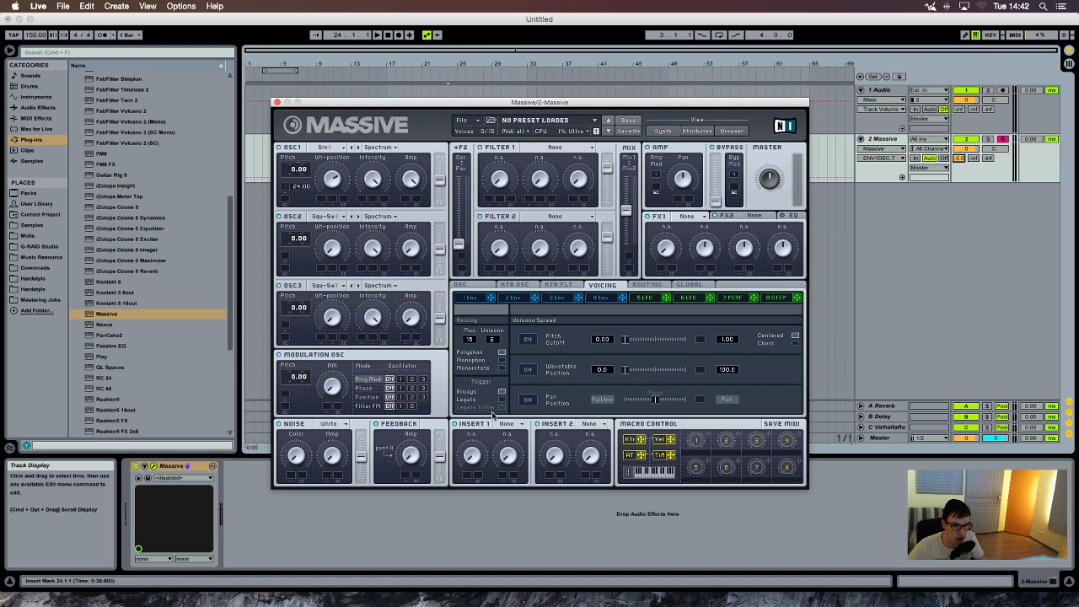
left_click(526, 400)
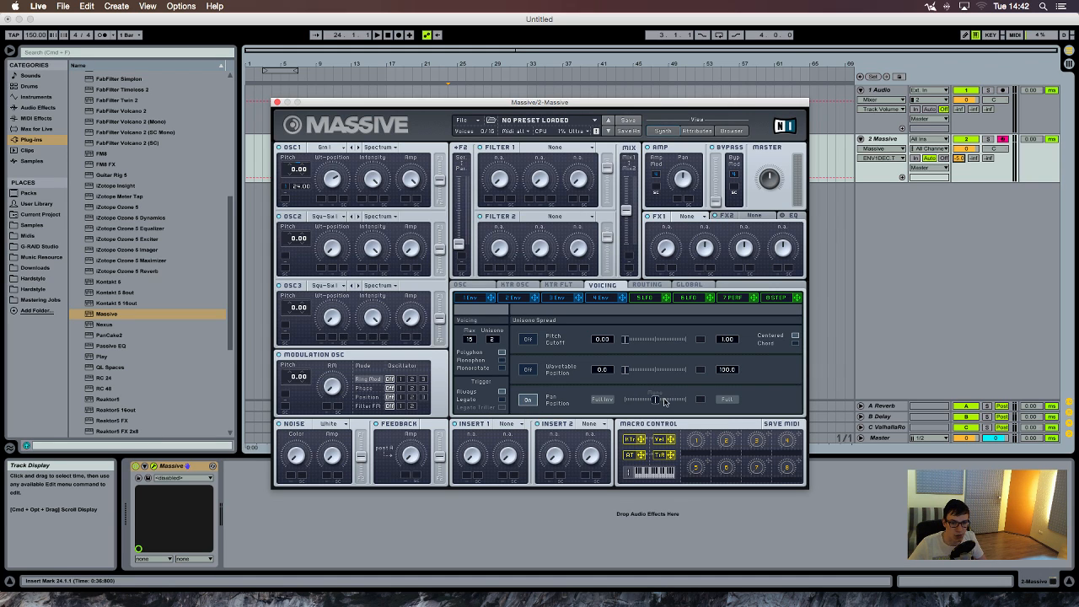
left_click_drag(659, 400, 349, 413)
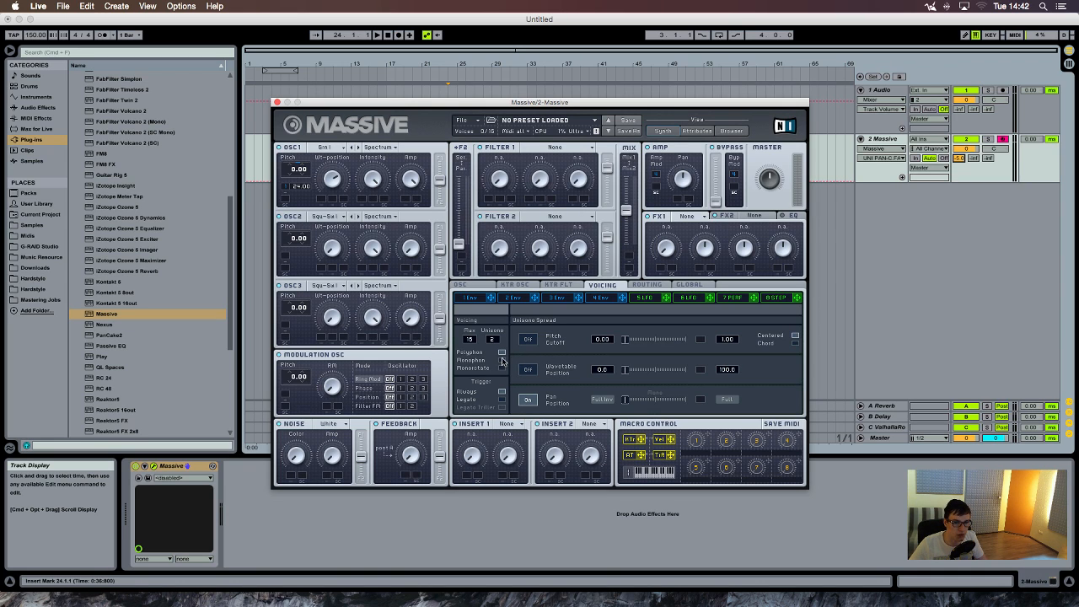
left_click(501, 360)
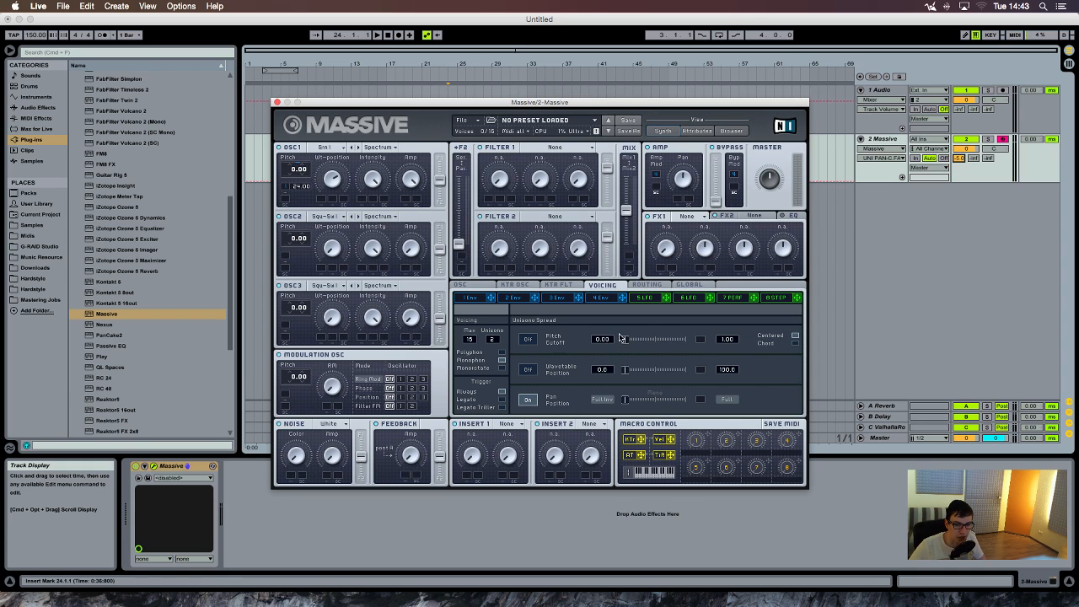
- Set the oscillator pitchbend range to 12.00 up and -12.00 down
left_click(463, 285)
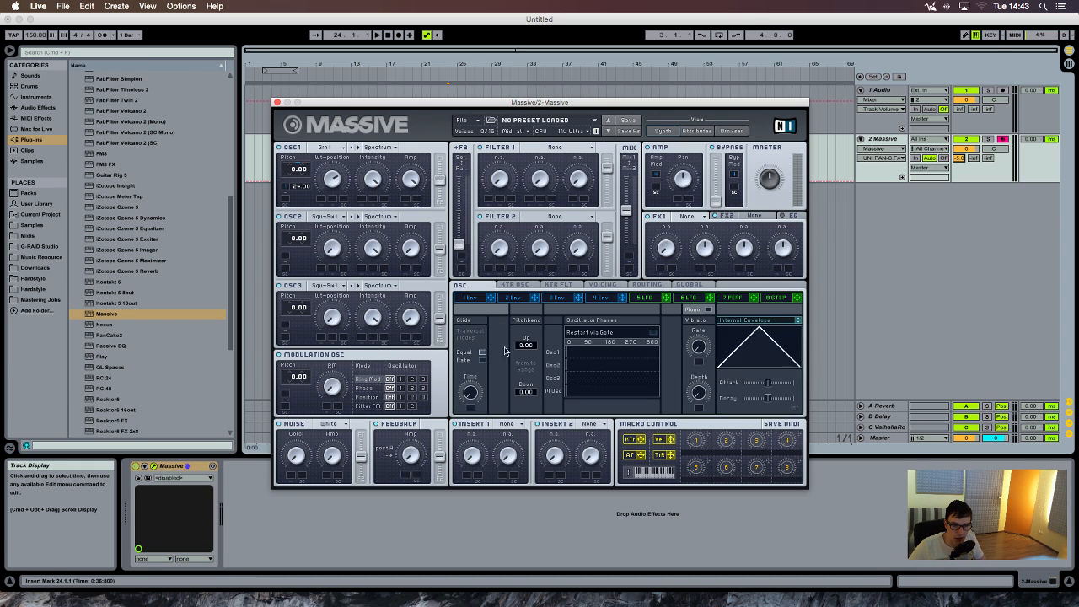
left_click_drag(521, 395, 519, 407)
left_click_drag(525, 346, 520, 336)
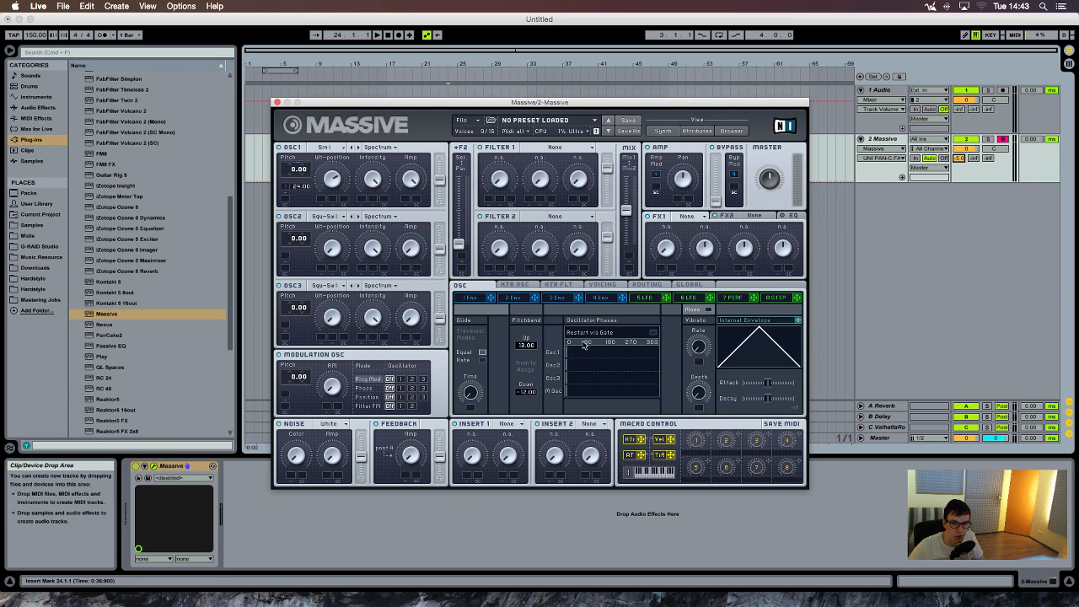
- Choose the Clip effect for Insert 2
left_click(601, 284)
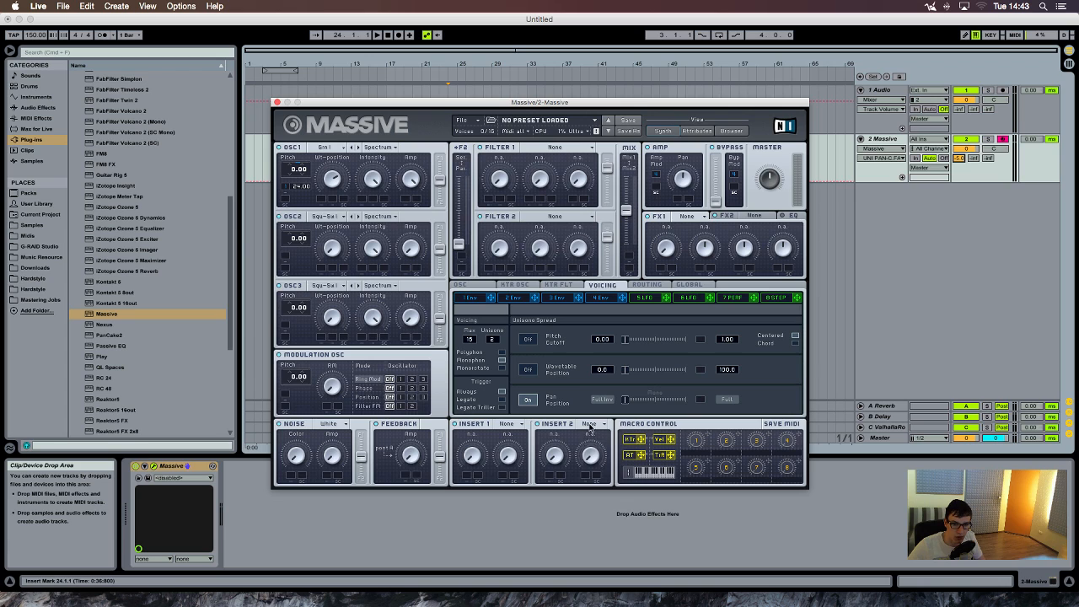
left_click(589, 426)
left_click(595, 478)
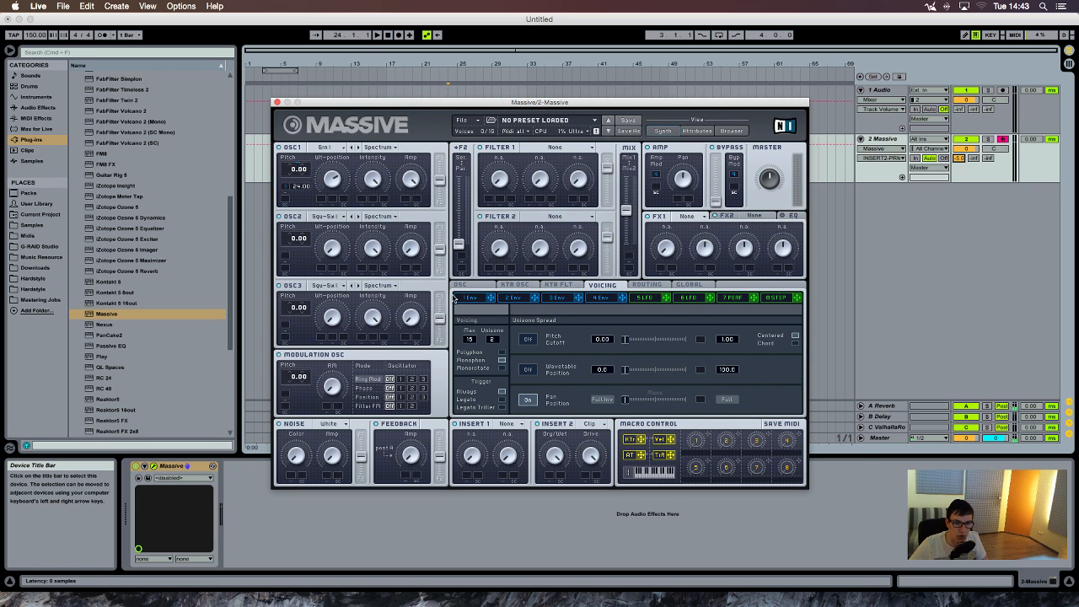
- Set Filter 1 to Lowpass 4 and move the filter mix fader fully to Mix1
left_click(459, 286)
left_click(516, 285)
left_click(554, 148)
left_click(535, 163)
left_click_drag(629, 215, 627, 180)
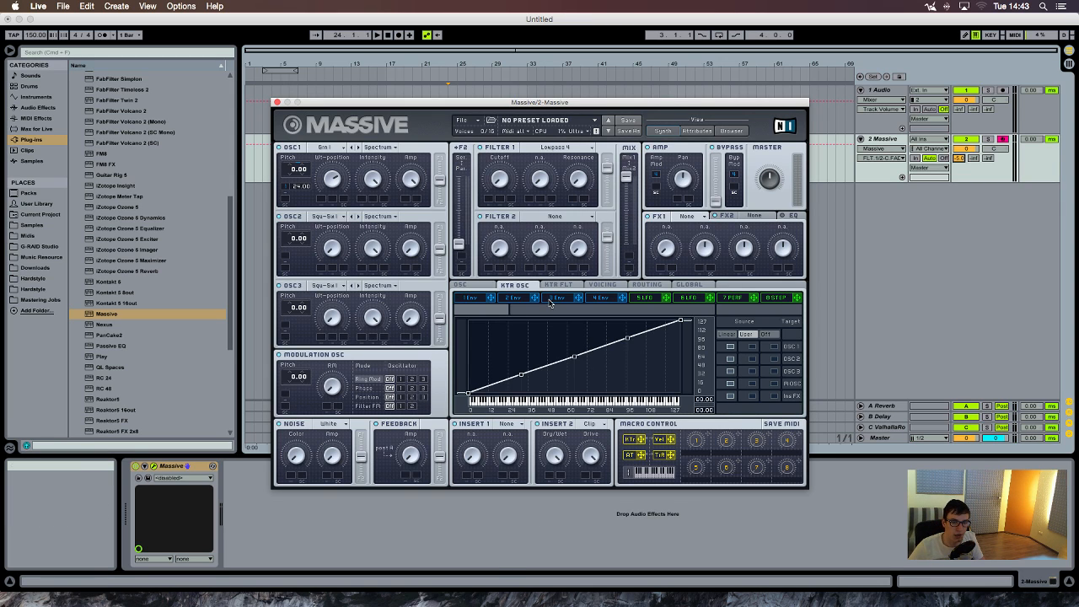
- Modulate Filter 1's cutoff with envelope 2, lowering the envelope's decay level to zero and fine-tuning its decay
left_click(523, 300)
left_click_drag(536, 301, 489, 201)
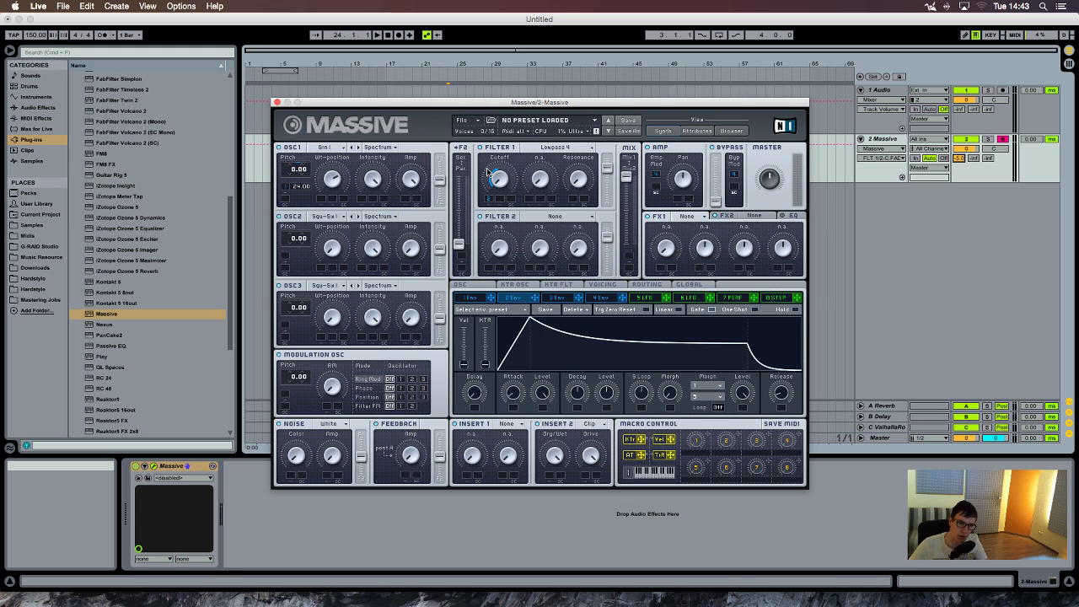
left_click_drag(608, 391, 605, 496)
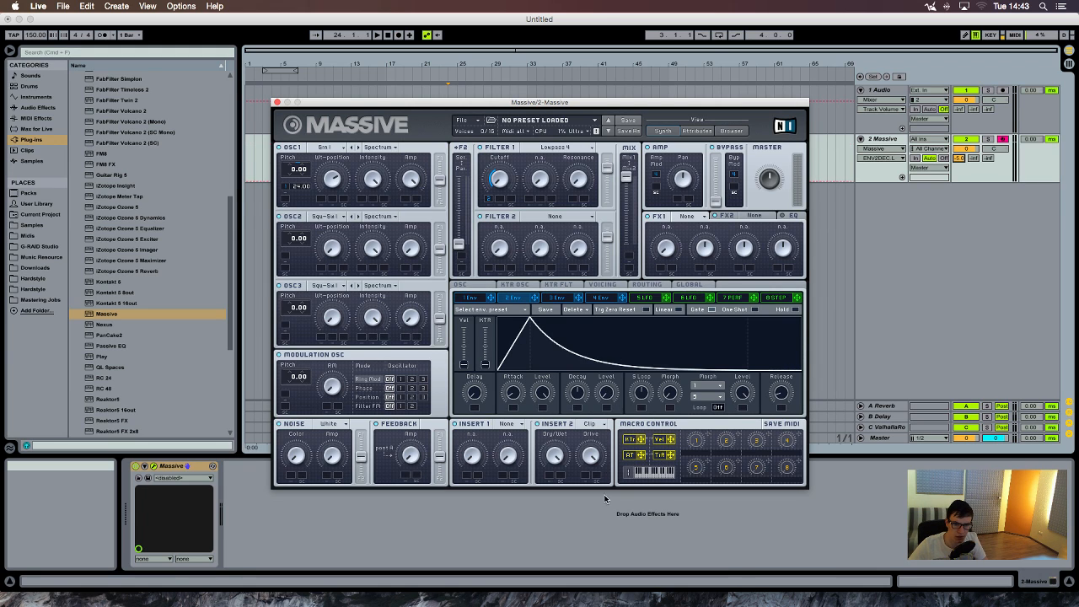
left_click_drag(583, 392, 581, 398)
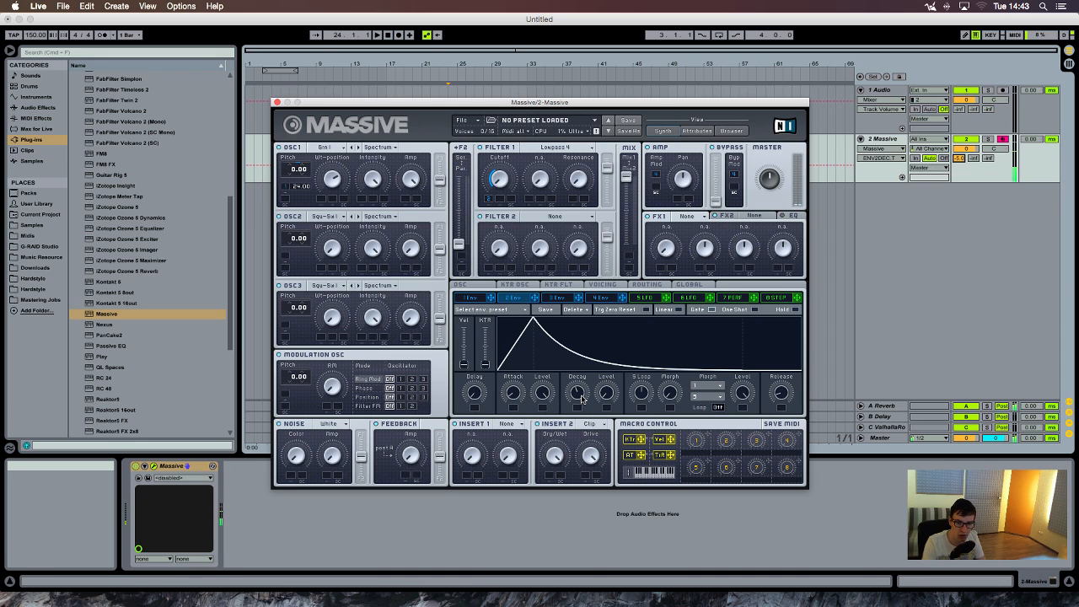
- Assign macro 1 to Filter 1's cutoff and macro 2 to OSC1's wavetable position, setting their modulation ranges
left_click(697, 440)
left_click(697, 440)
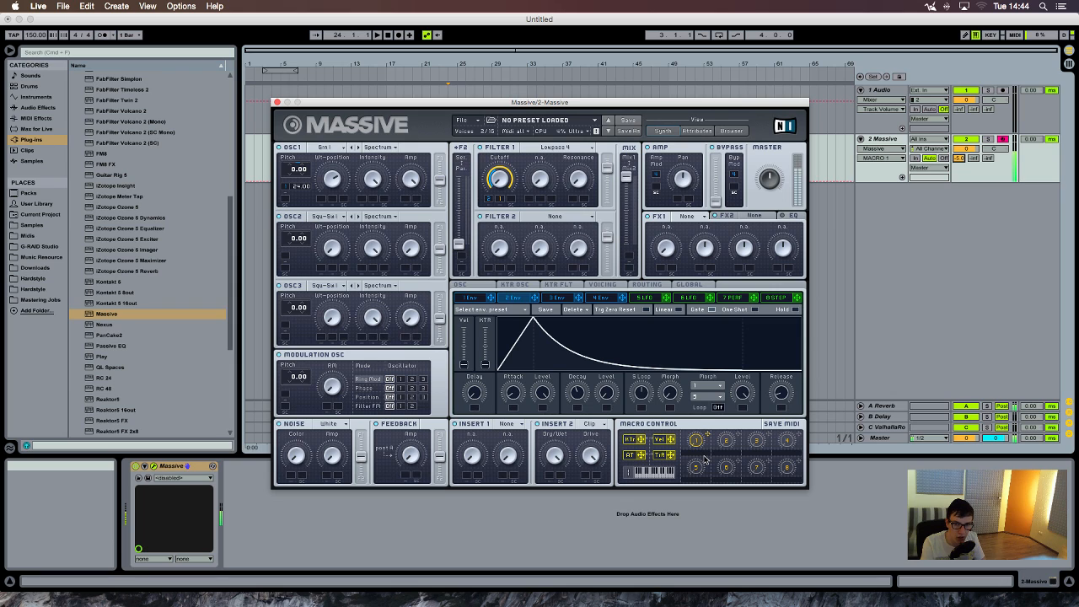
left_click(603, 284)
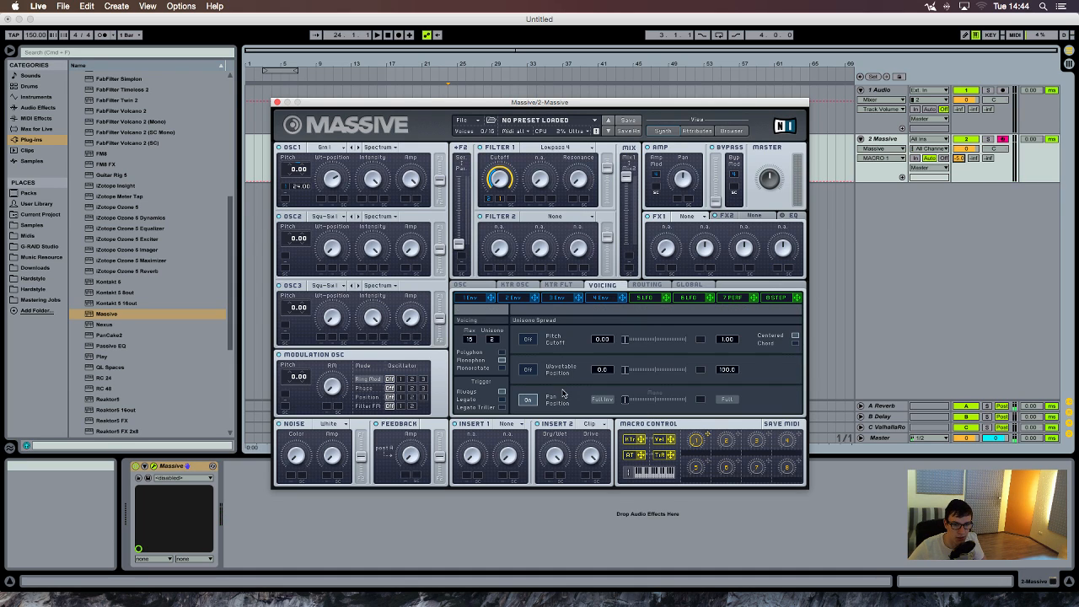
left_click(644, 299)
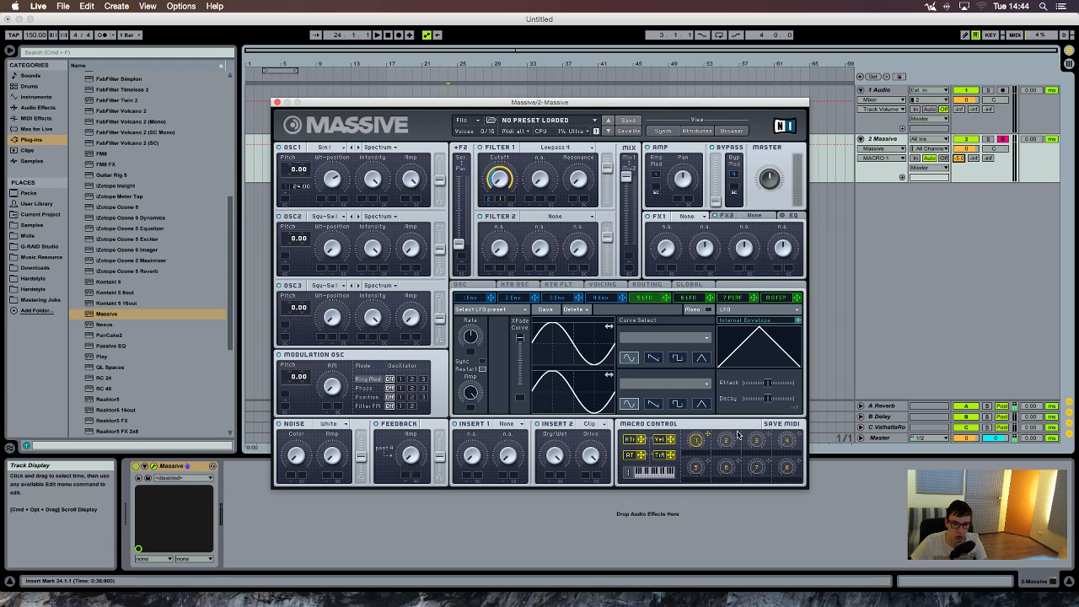
left_click_drag(321, 200, 320, 200)
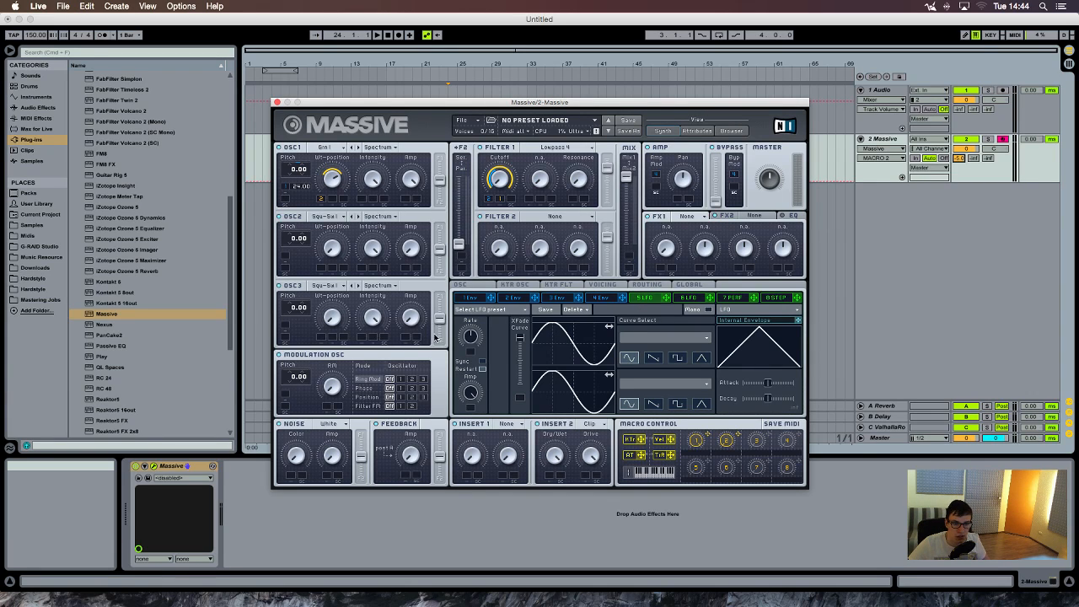
- Modulate OSC1's pitch by 2.00 with LFO 5, using the Noise 1 curve and an adjusted rate
left_click(657, 338)
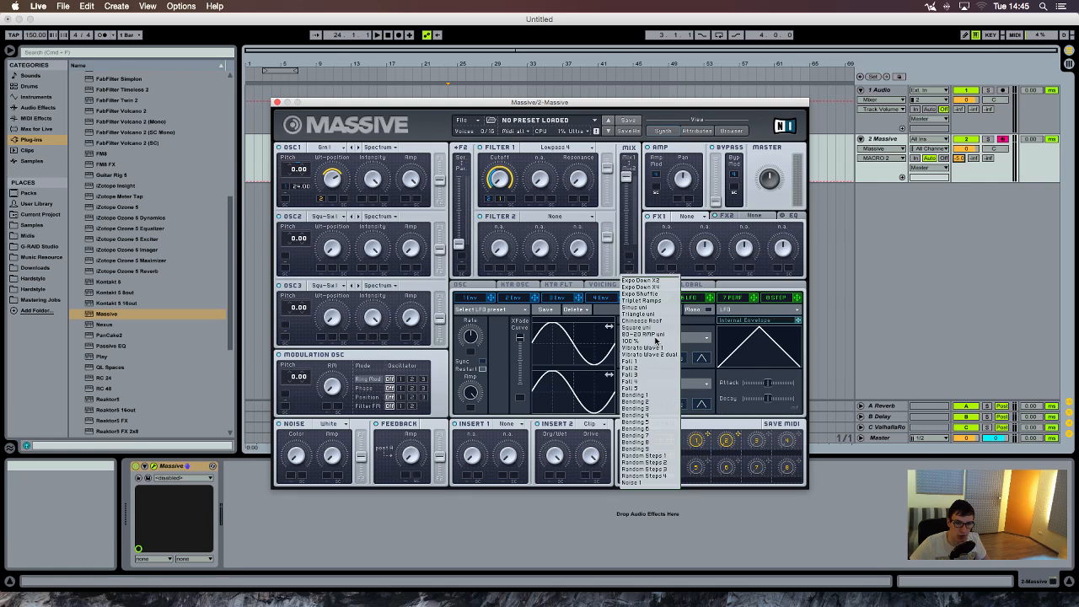
left_click(636, 482)
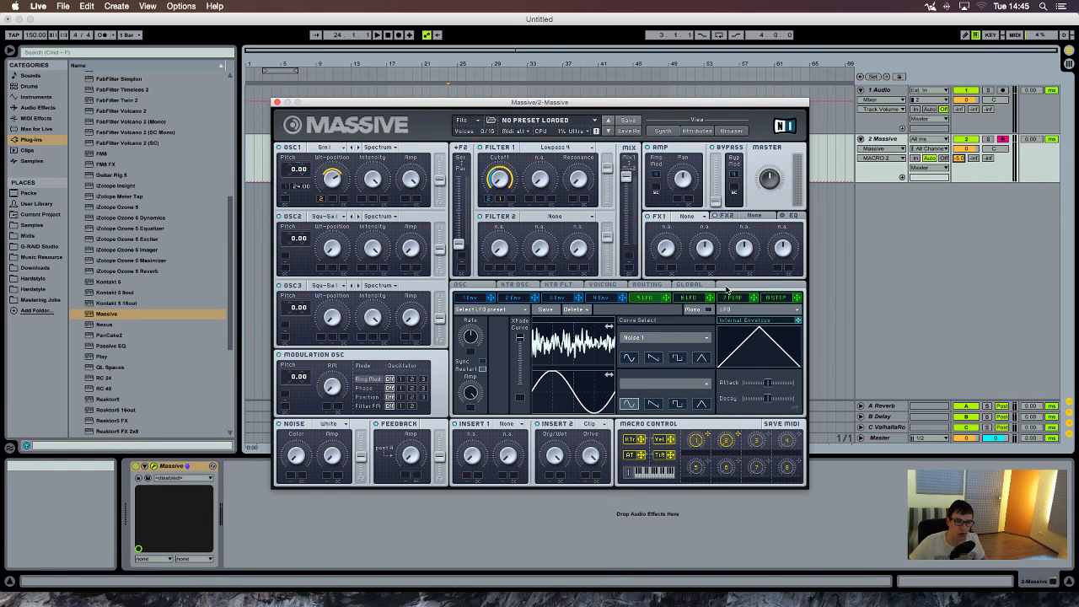
left_click_drag(662, 298, 285, 200)
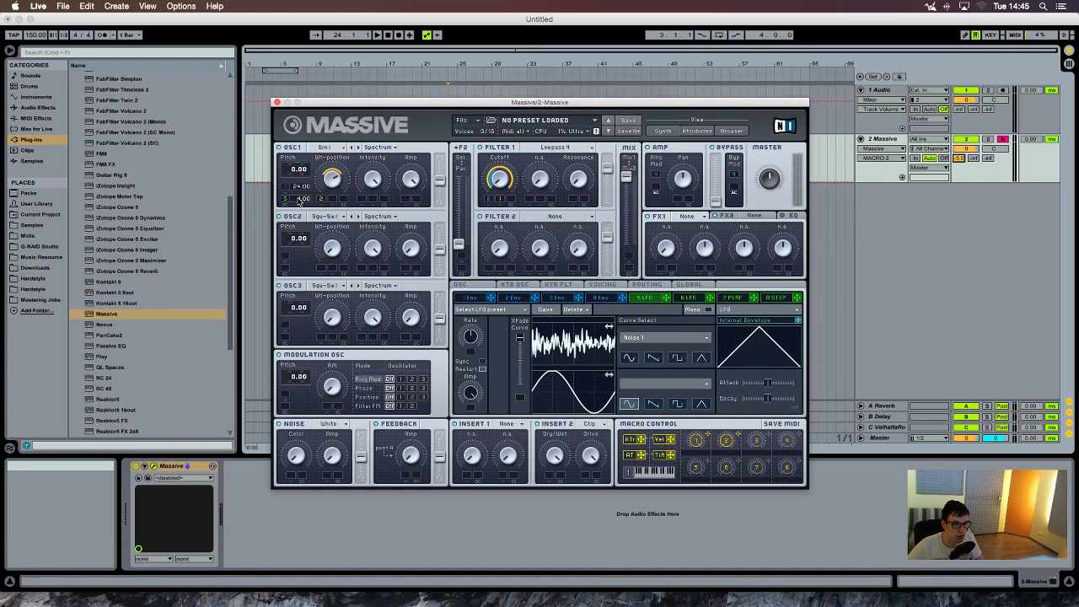
left_click(470, 339)
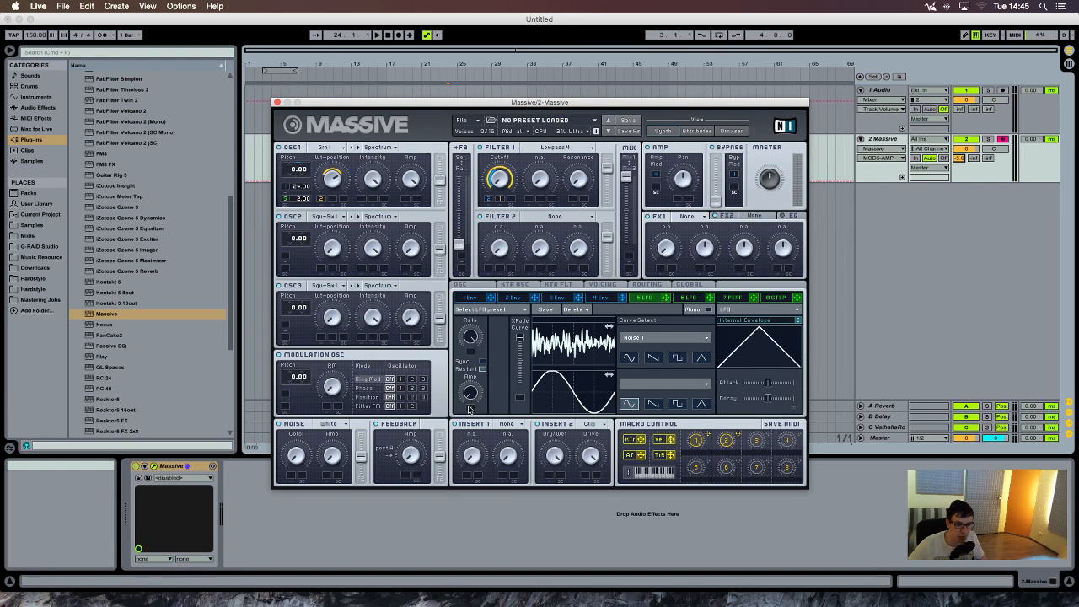
- Modulate LFO 5's amp with macro 1, setting its modulation range
left_click_drag(470, 409, 478, 436)
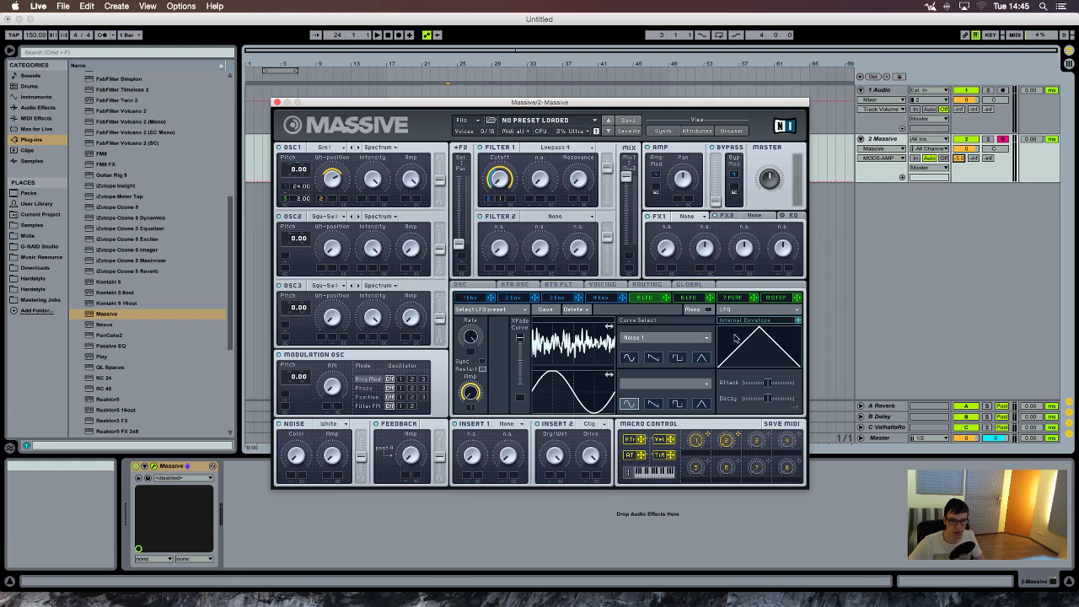
left_click(699, 443)
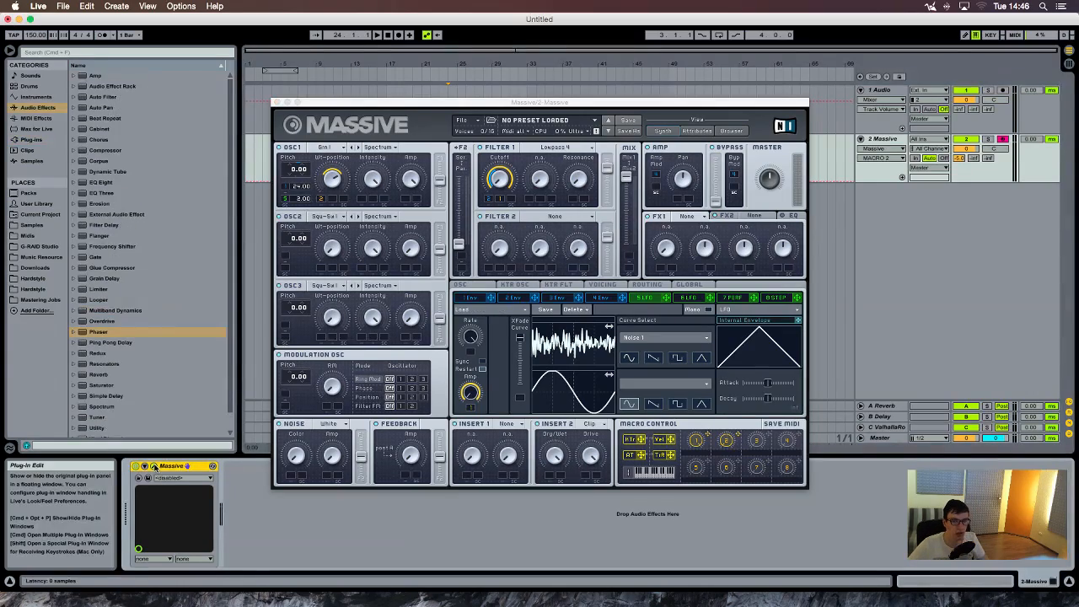
- Close the Massive window, add two EQ Eight devices after Massive, and set the first one's mode to Stereo
left_click_drag(548, 102, 489, 102)
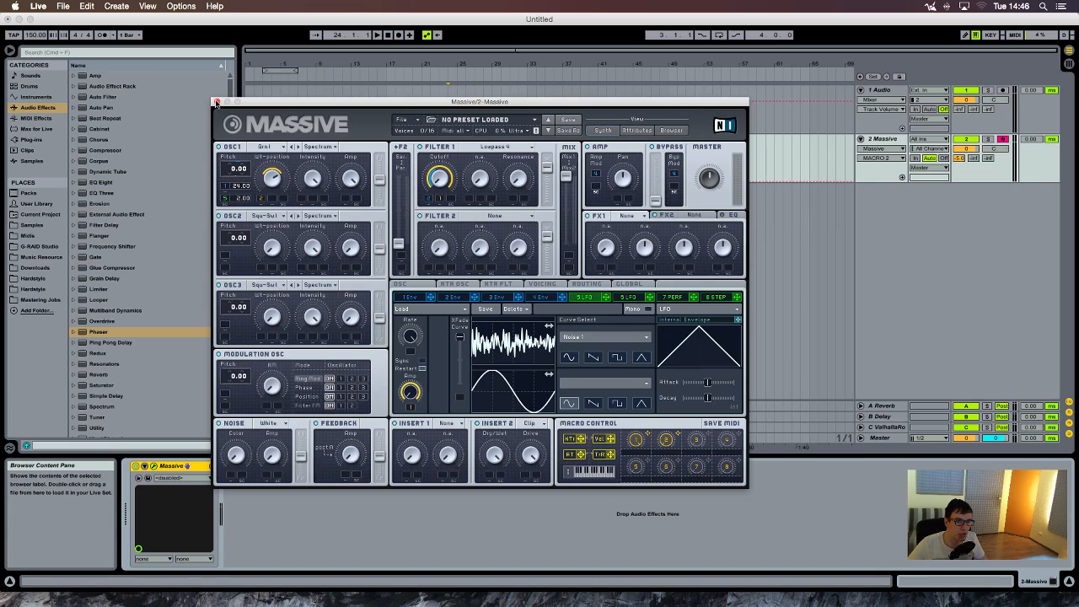
left_click(216, 101)
left_click_drag(101, 182, 313, 534)
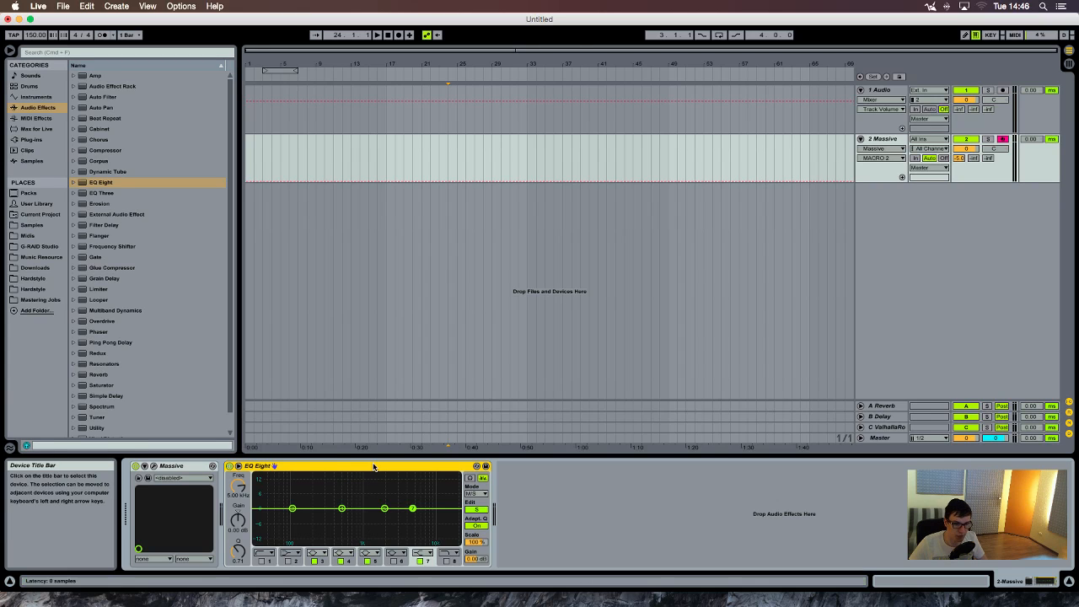
left_click_drag(85, 182, 548, 519)
left_click(477, 493)
left_click(477, 502)
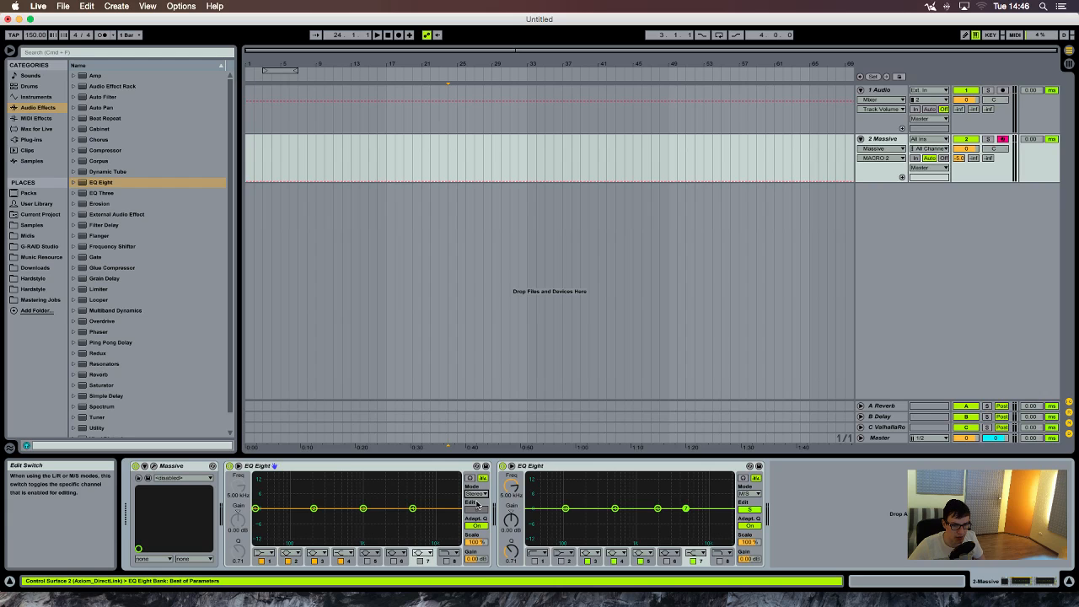
left_click(443, 502)
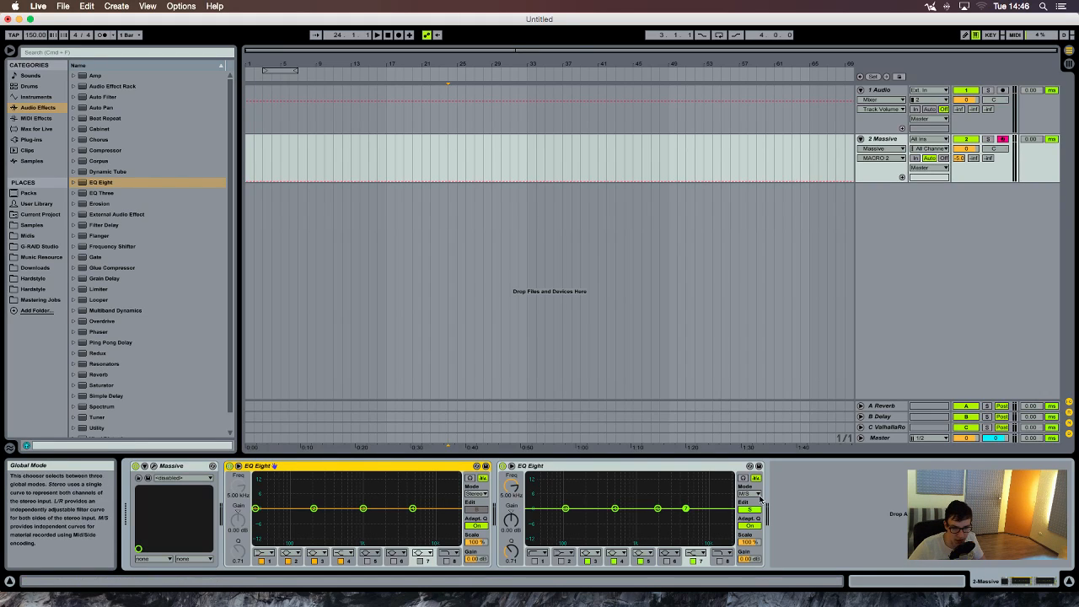
- Group Massive and both EQ Eight devices into an Instrument Rack and show the rack's macro controls
left_click(638, 467)
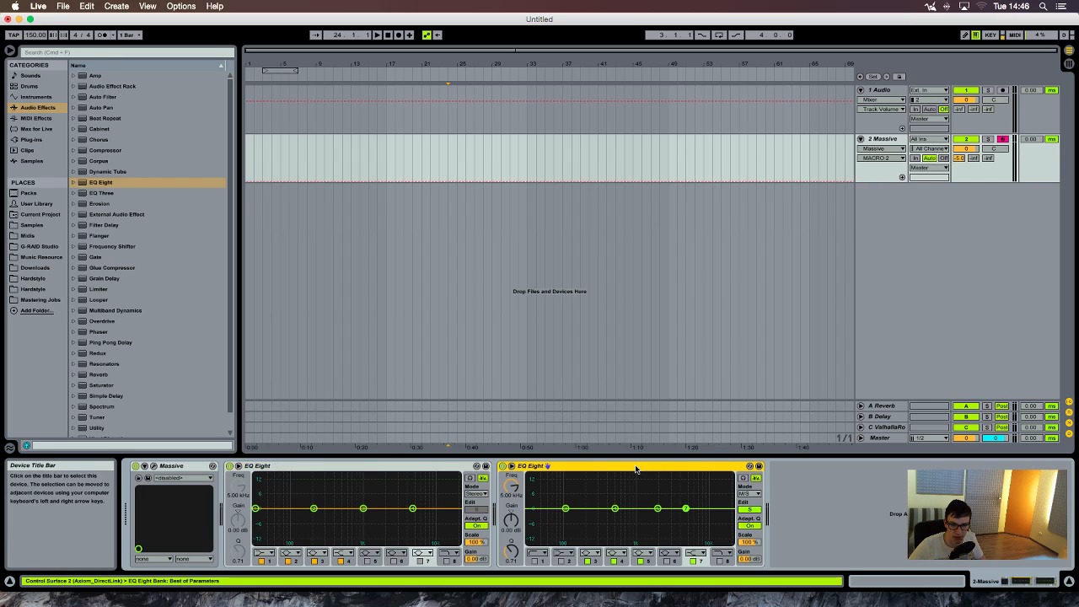
left_click(187, 466, "shift")
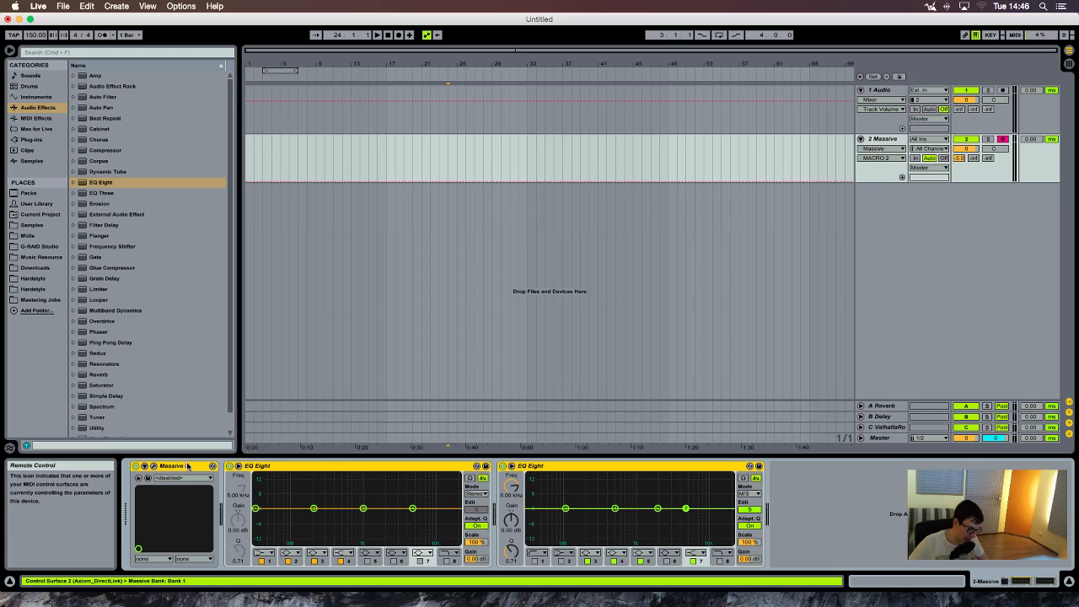
key("super+g")
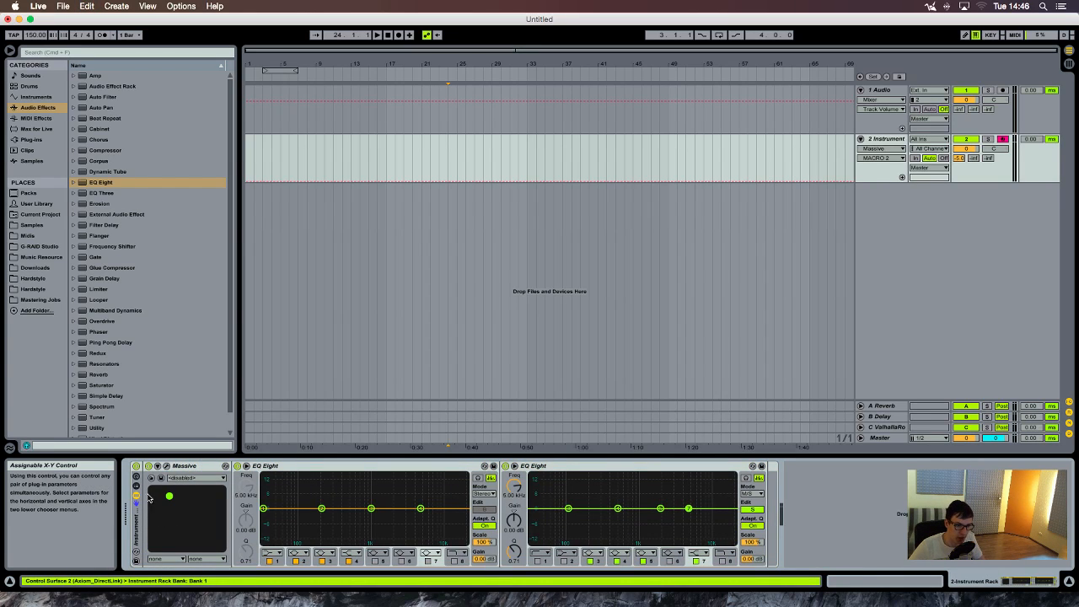
left_click(137, 479)
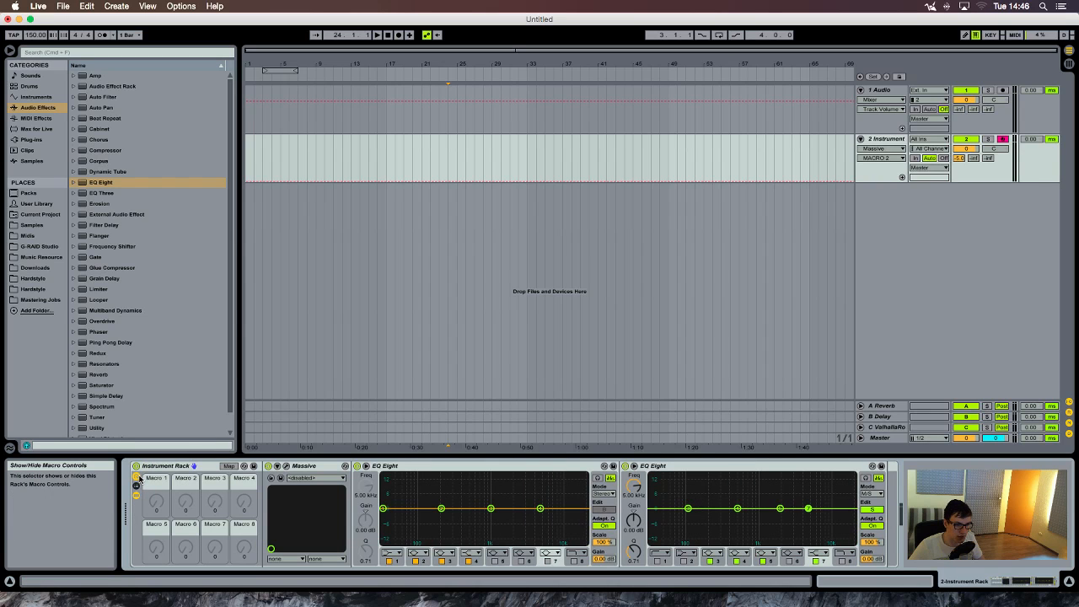
left_click(278, 466)
left_click(286, 466)
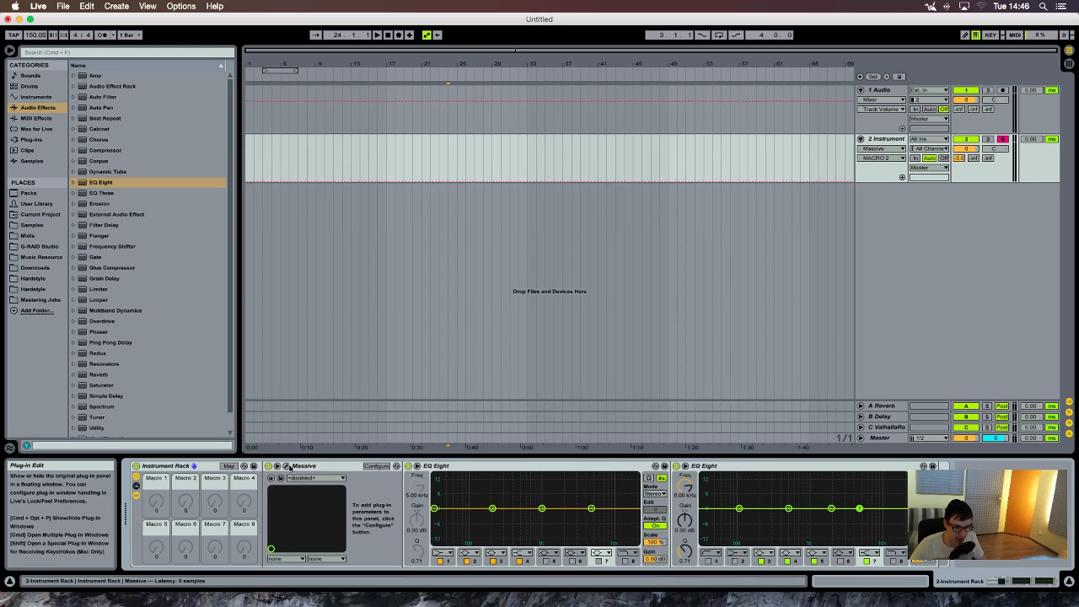
left_click_drag(490, 105, 486, 32)
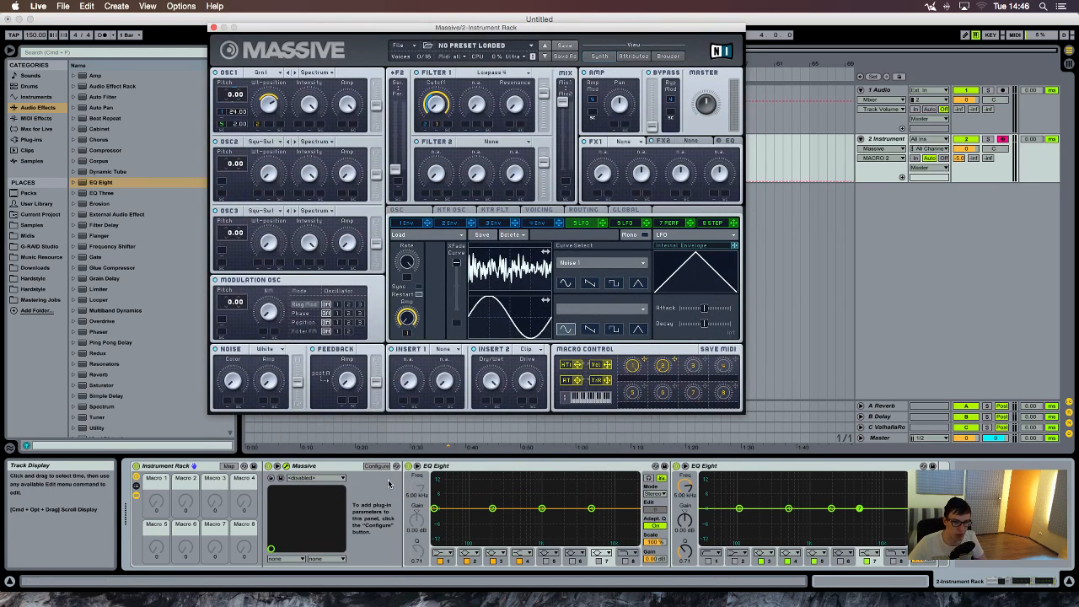
left_click(634, 368)
left_click(663, 368)
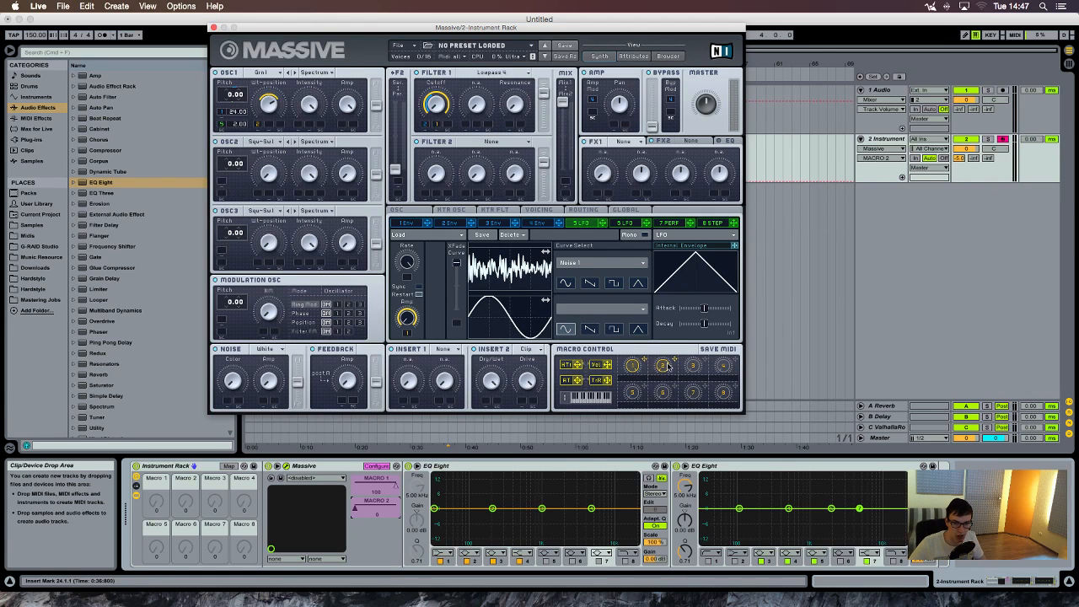
left_click(376, 466)
- Map Massive's MACRO 1 to the rack's Macro 1 and its MACRO 2 to Macro 2, and close the Massive window
right_click(384, 485)
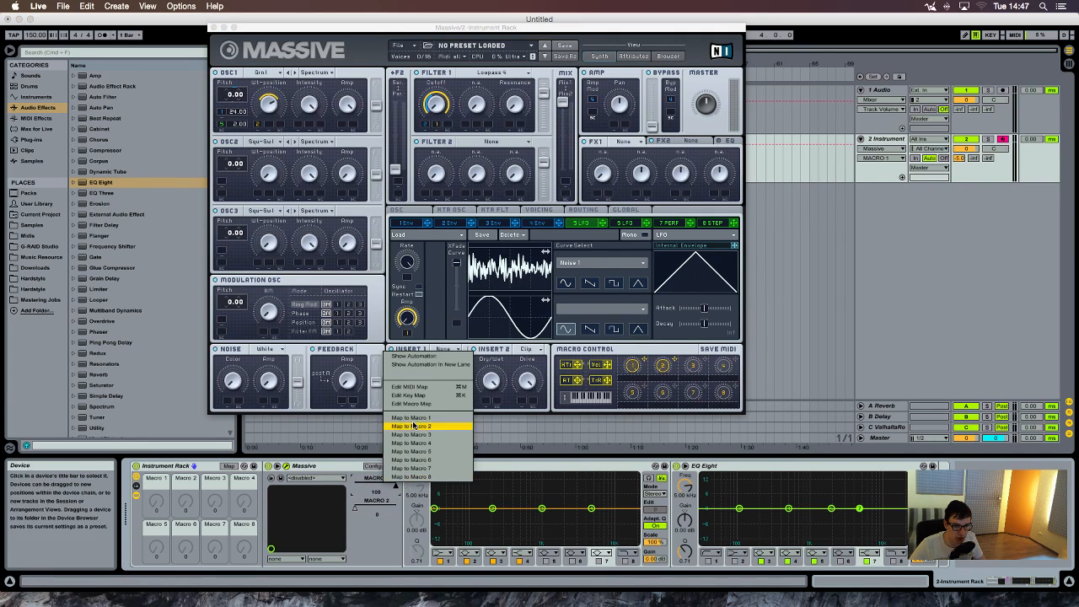
left_click(404, 423)
right_click(378, 500)
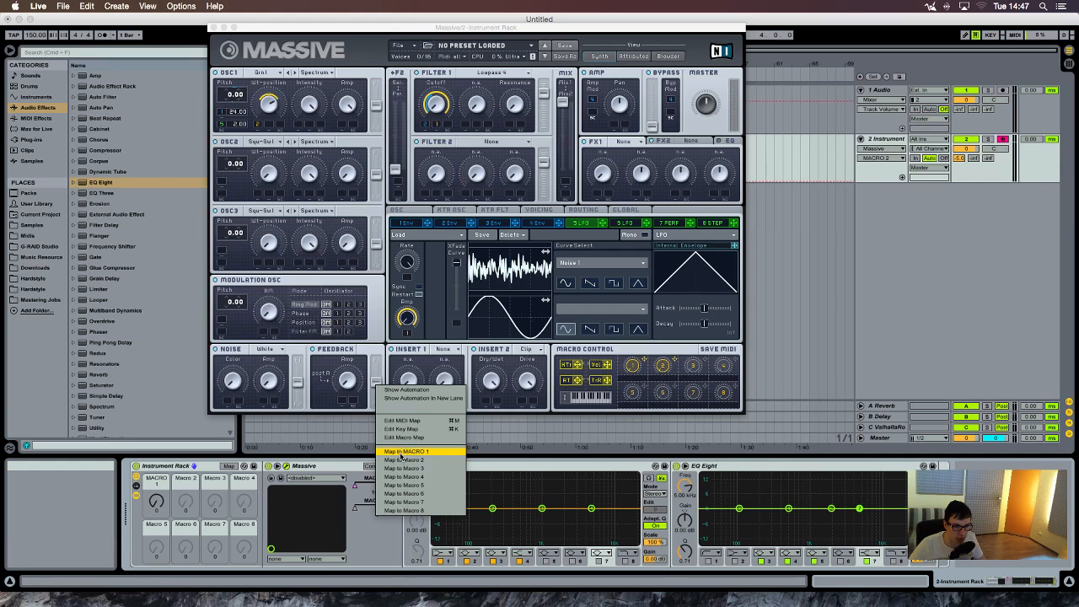
left_click(403, 459)
key("super+alt+p")
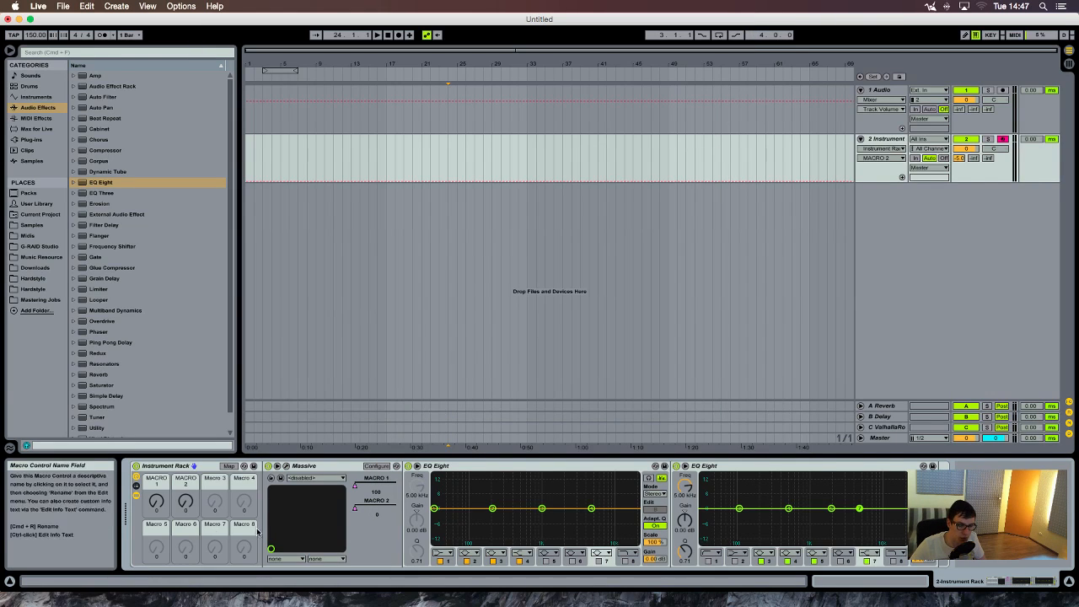
right_click(366, 483)
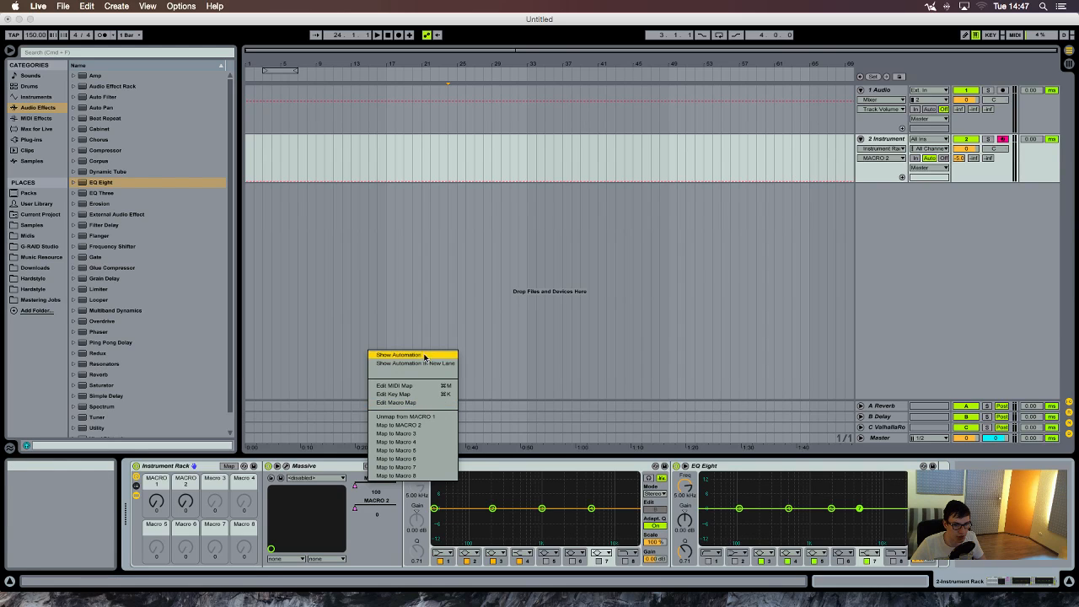
left_click(573, 345)
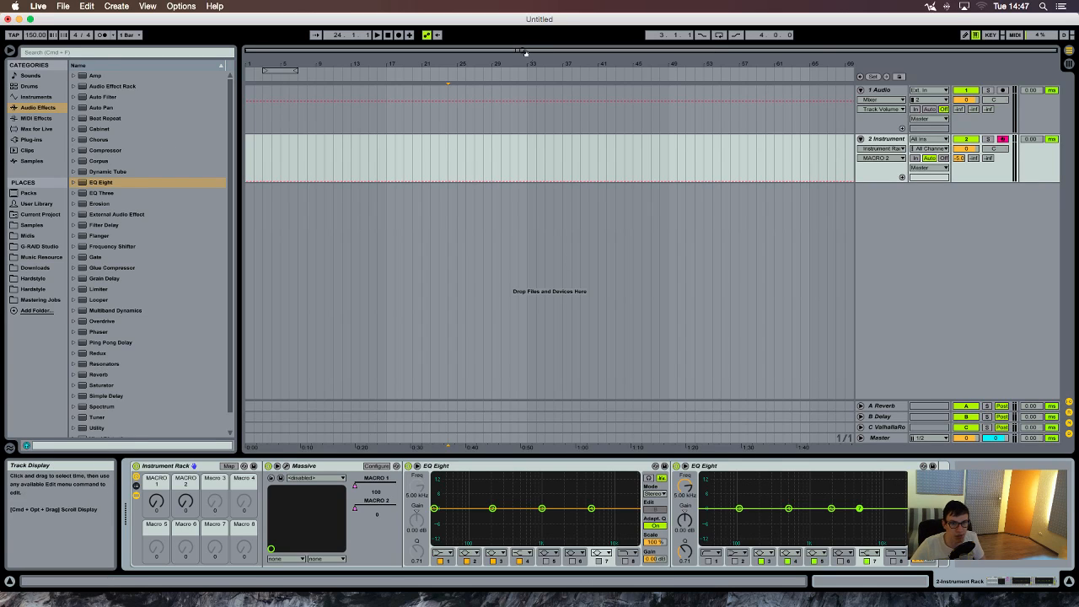
- Raise the rack's MACRO 1 to 127 and play a note to hear the sound
left_click(156, 502)
left_click_drag(156, 502, 157, 422)
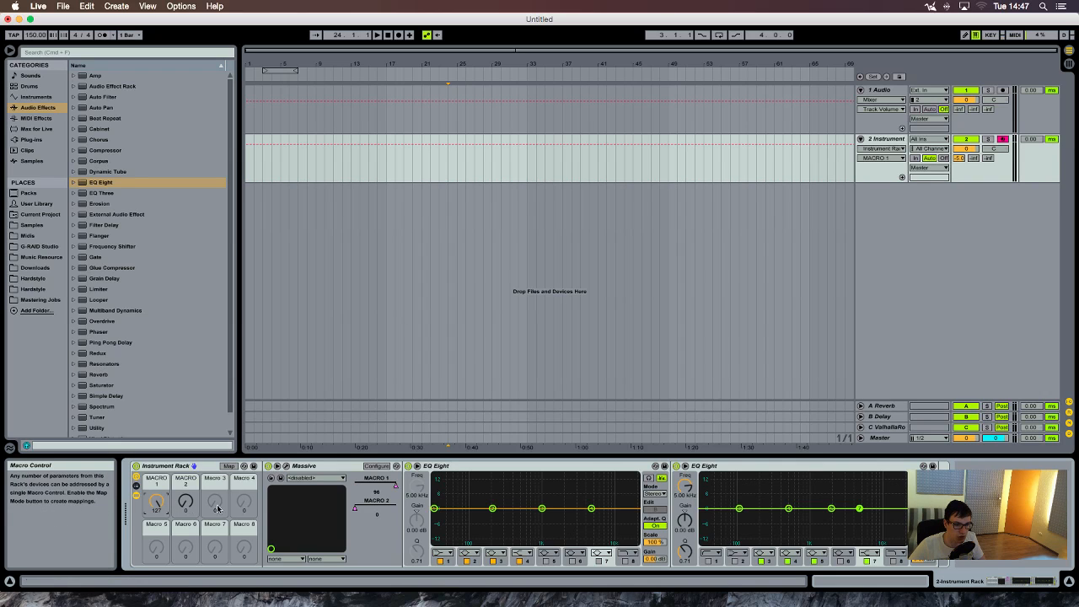
key("a")
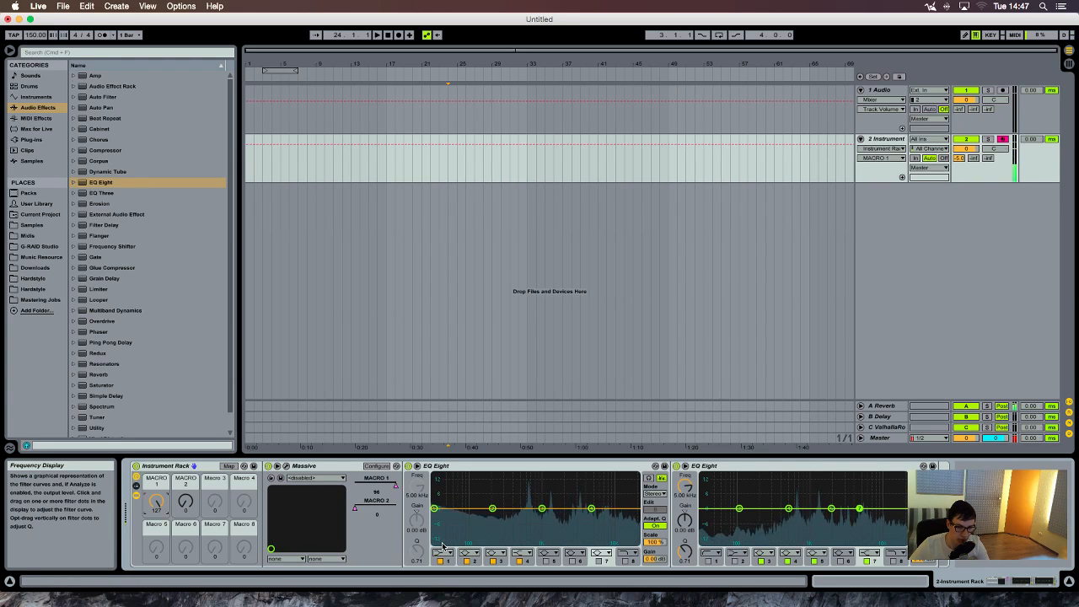
- Change band 1 of the first EQ Eight to a low-cut filter and set its frequency to 433 Hz
left_click(441, 553)
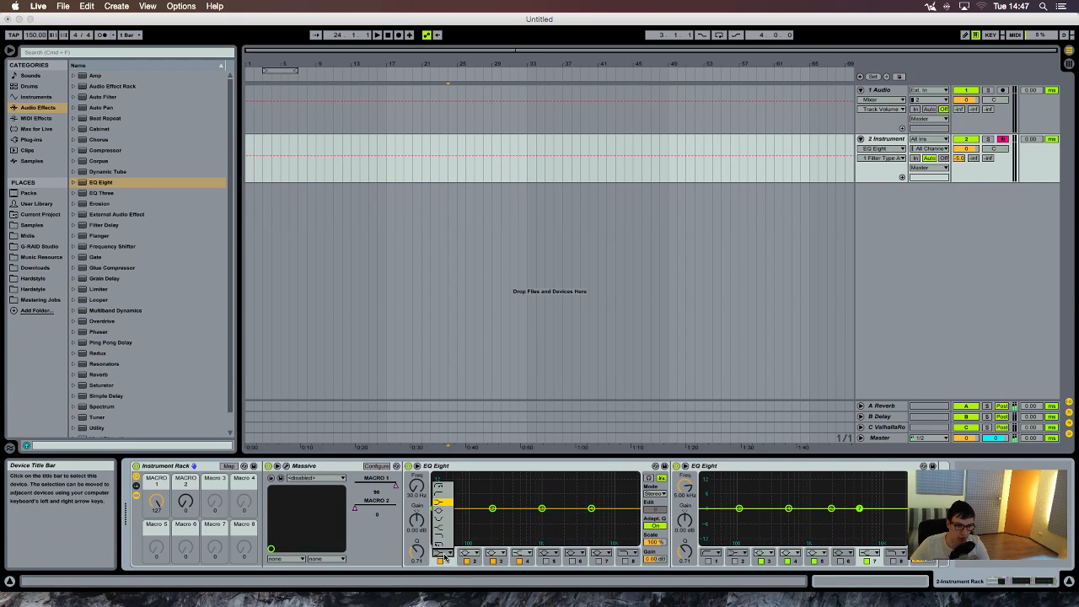
left_click(438, 488)
left_click_drag(434, 523, 520, 519)
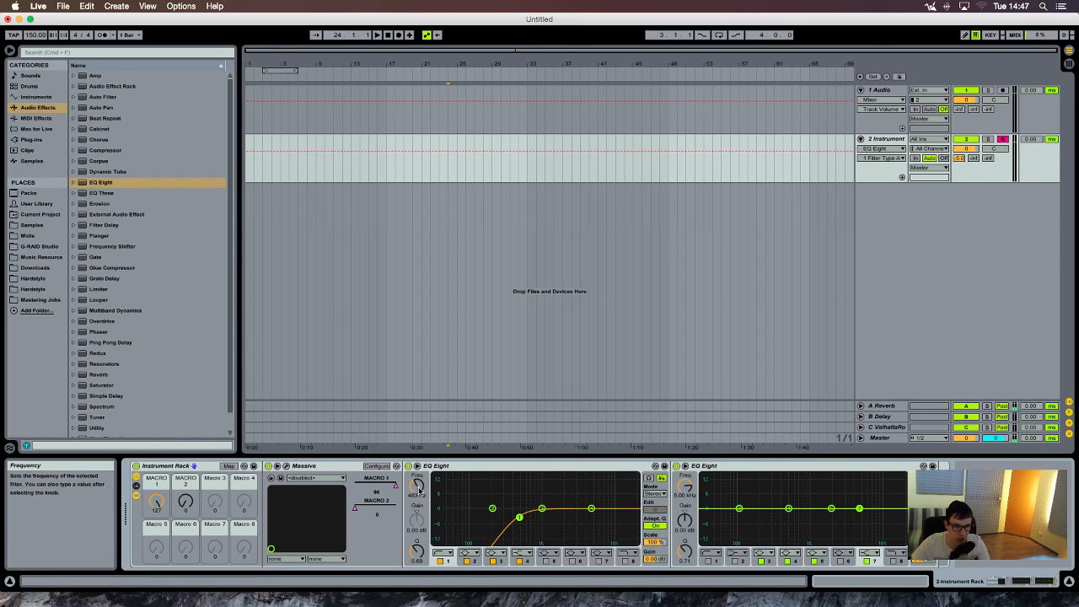
left_click_drag(520, 519, 525, 516)
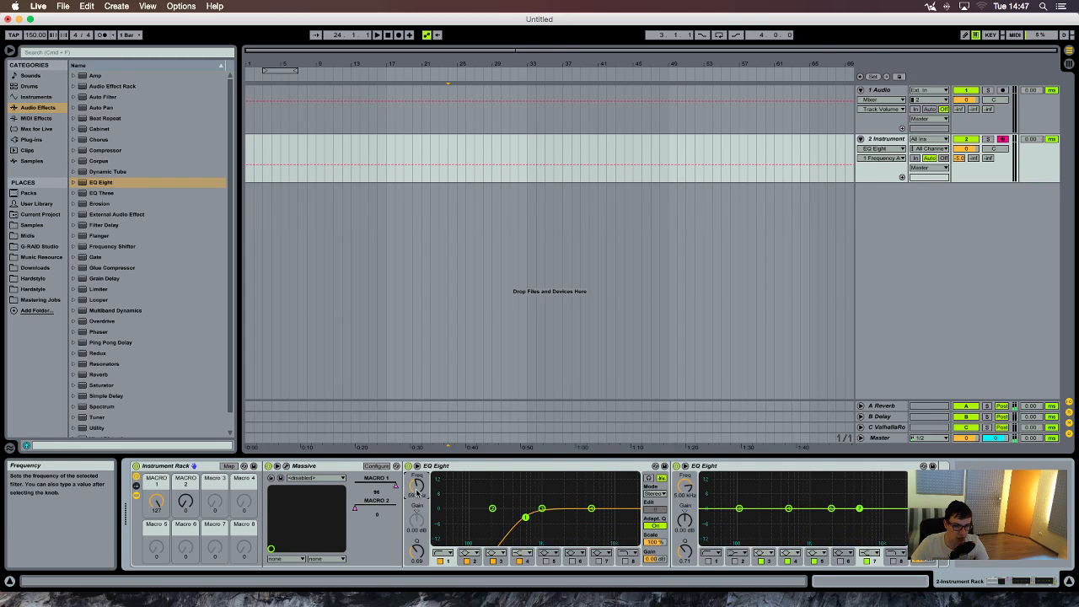
left_click_drag(417, 484, 418, 489)
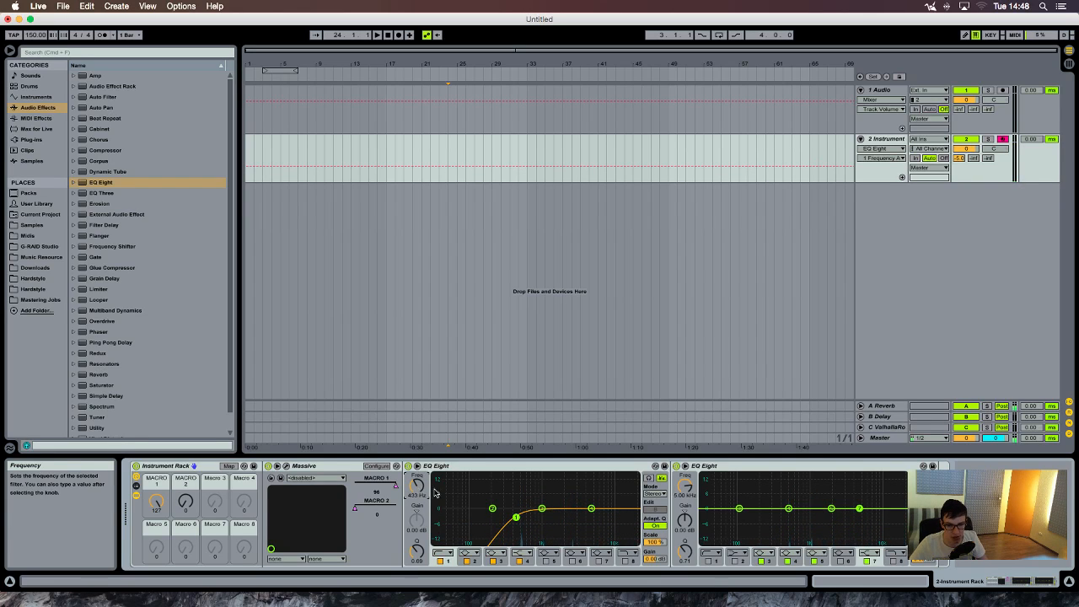
left_click(503, 482)
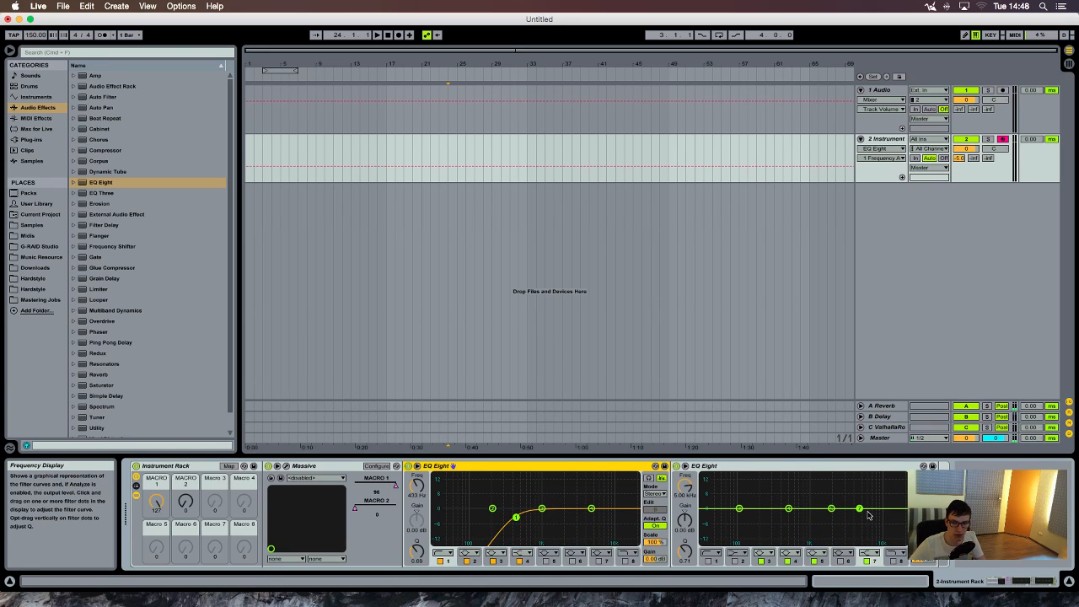
- In the second EQ Eight, boost the side high shelf to 5.33 dB near 5.29 kHz and cut the mid high shelf to about -3.1 dB at 5.01 kHz
left_click_drag(859, 509, 860, 500)
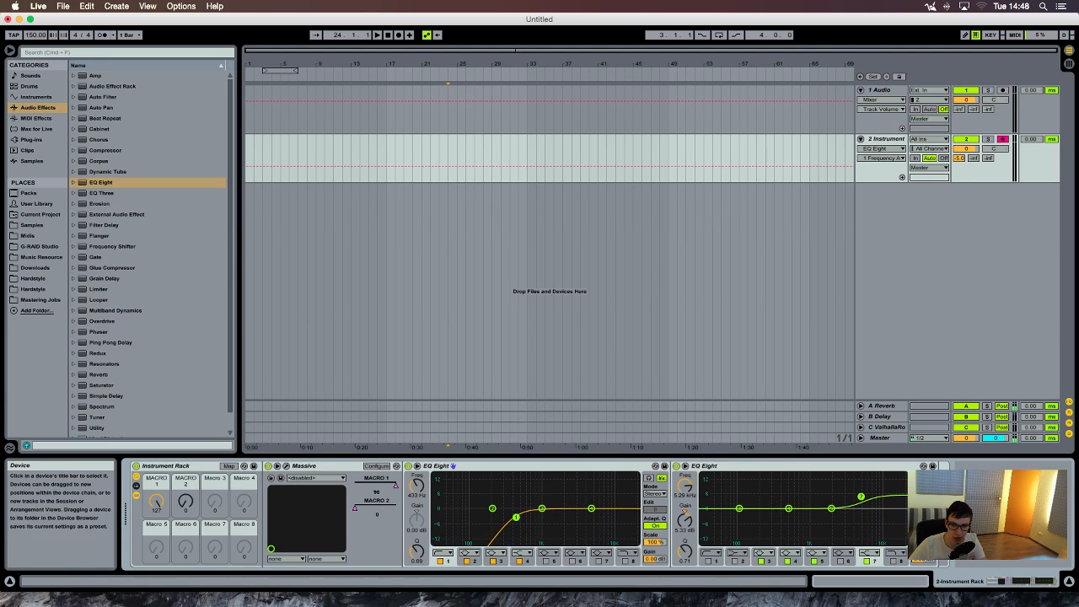
left_click(923, 510)
left_click(859, 511)
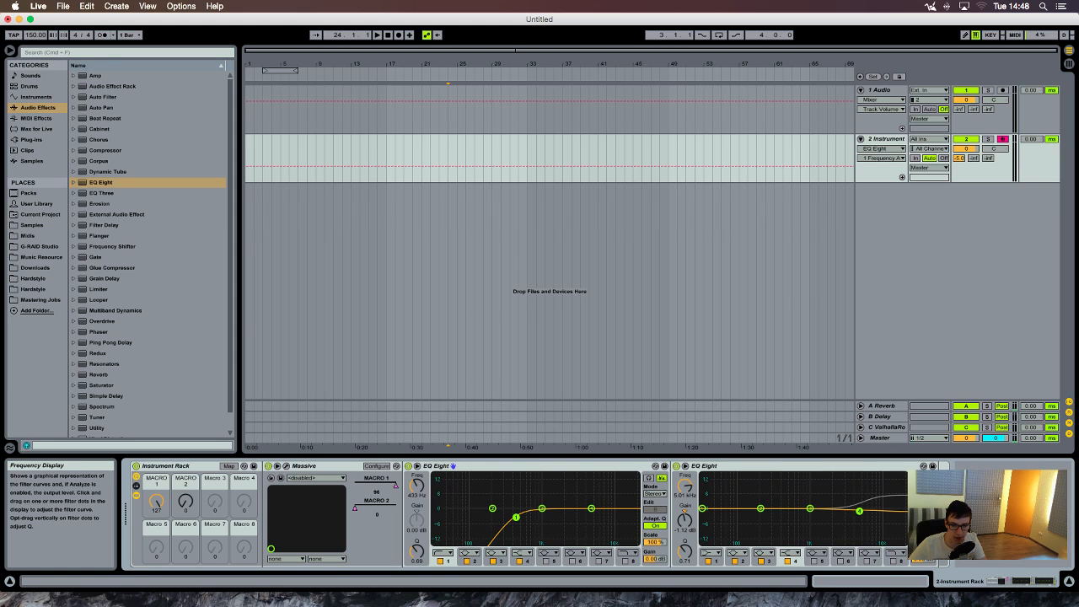
left_click_drag(859, 511, 861, 515)
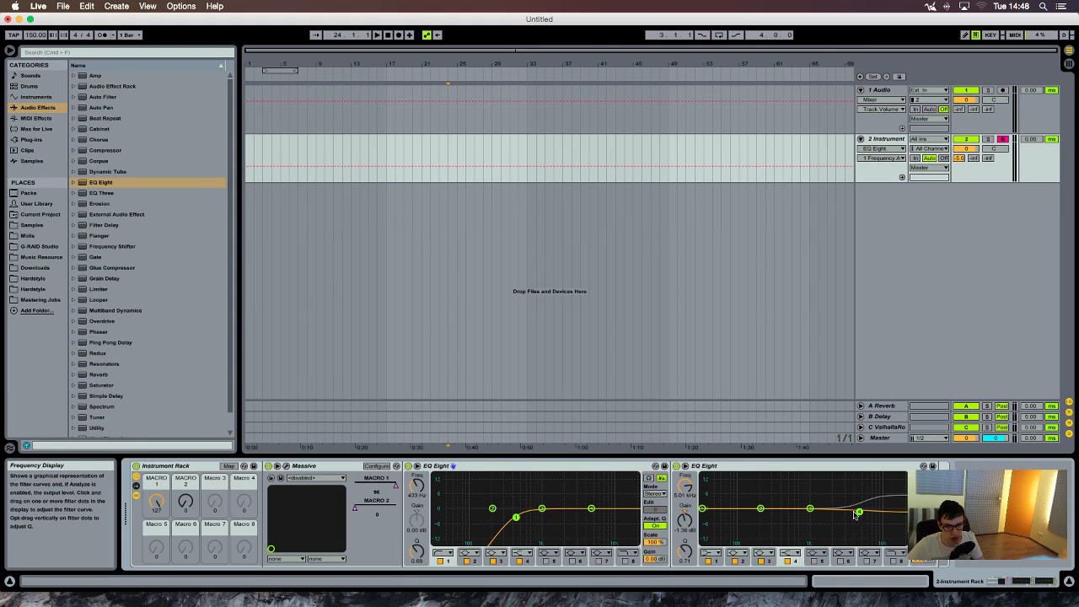
mouse_move(857, 511)
left_mouse_down()
mouse_move(859, 528)
mouse_move(859, 514)
left_mouse_up()
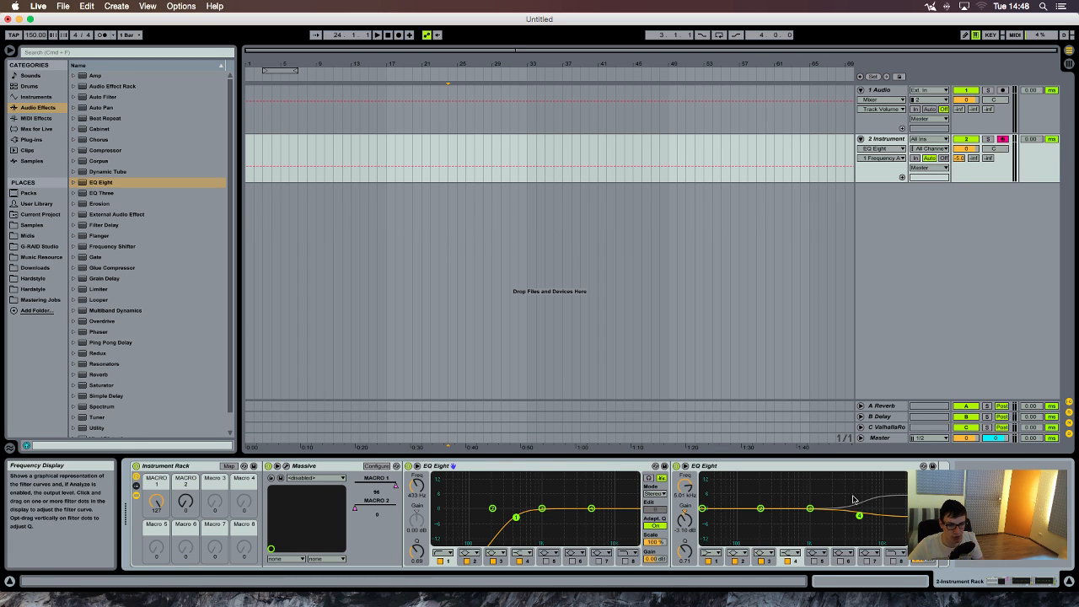
- Review the finished rack by briefly reopening the Massive window and selecting Massive and both EQ Eight devices
left_click(182, 468)
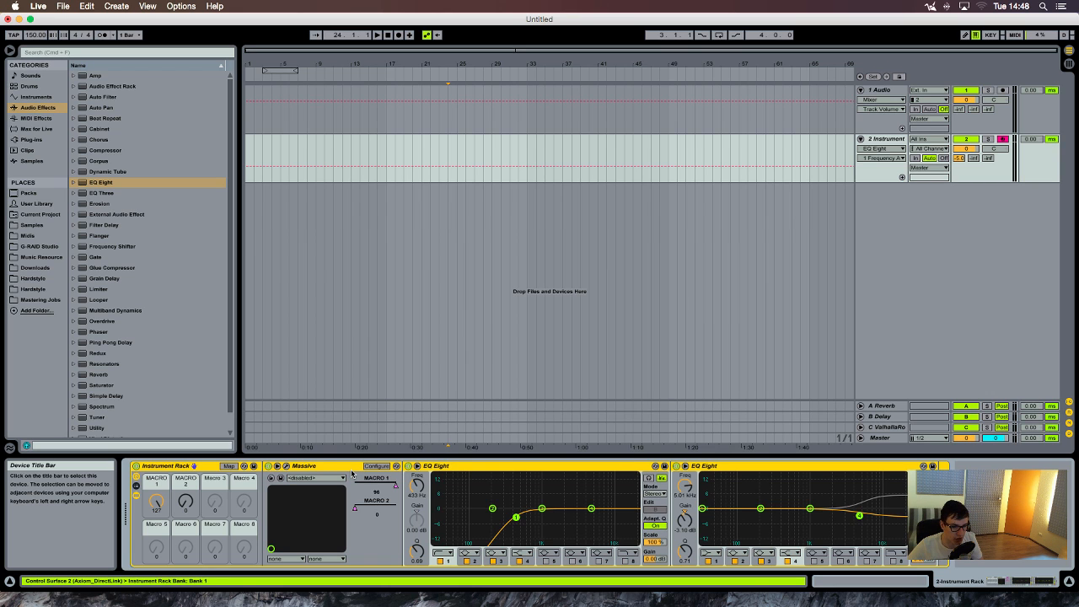
left_click(286, 466)
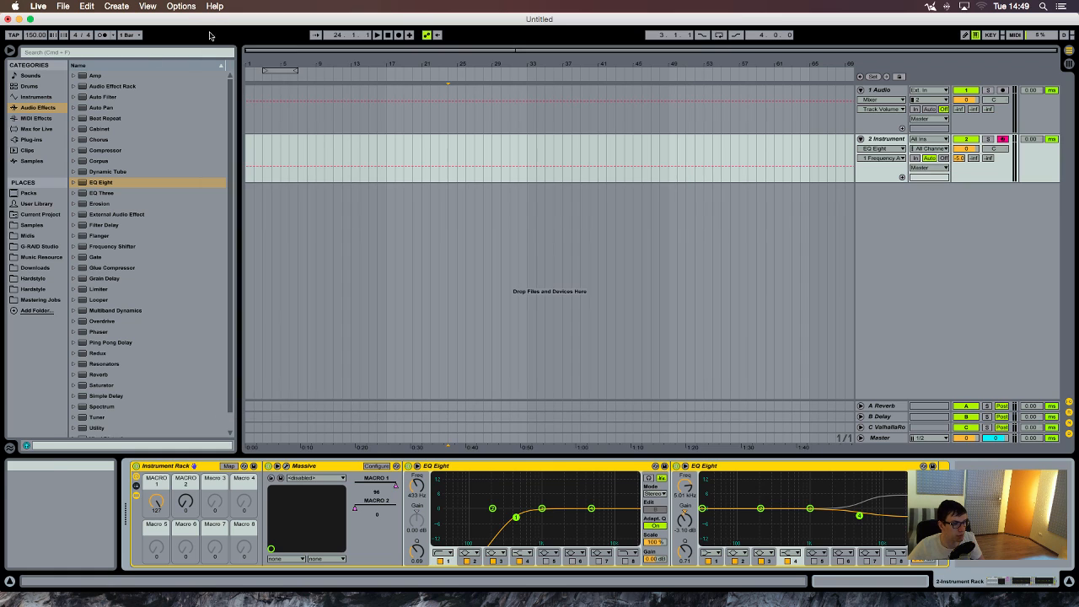
left_click(213, 27)
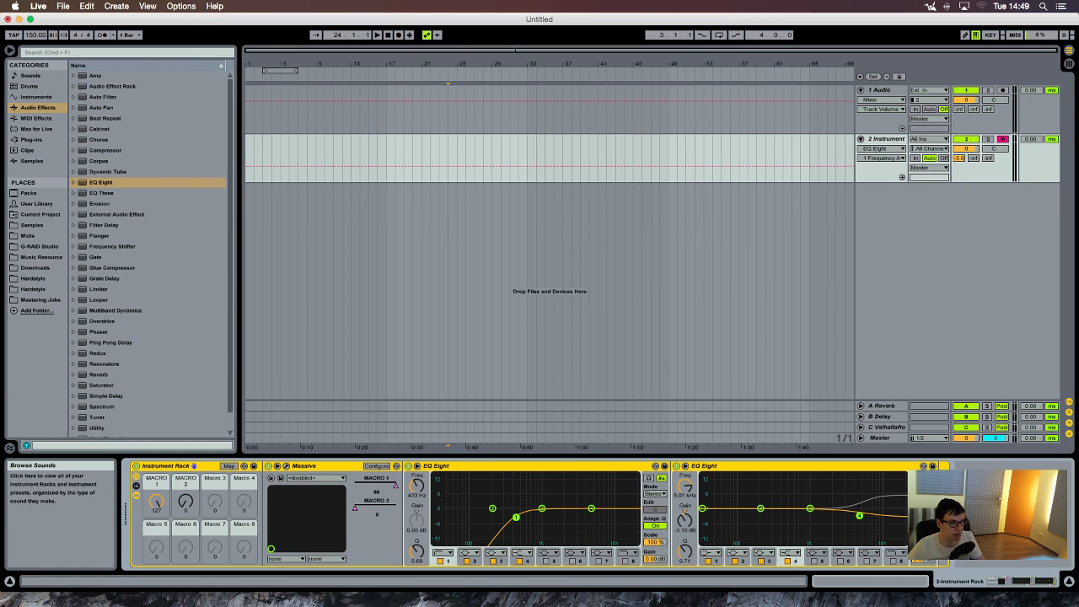
left_click(701, 466)
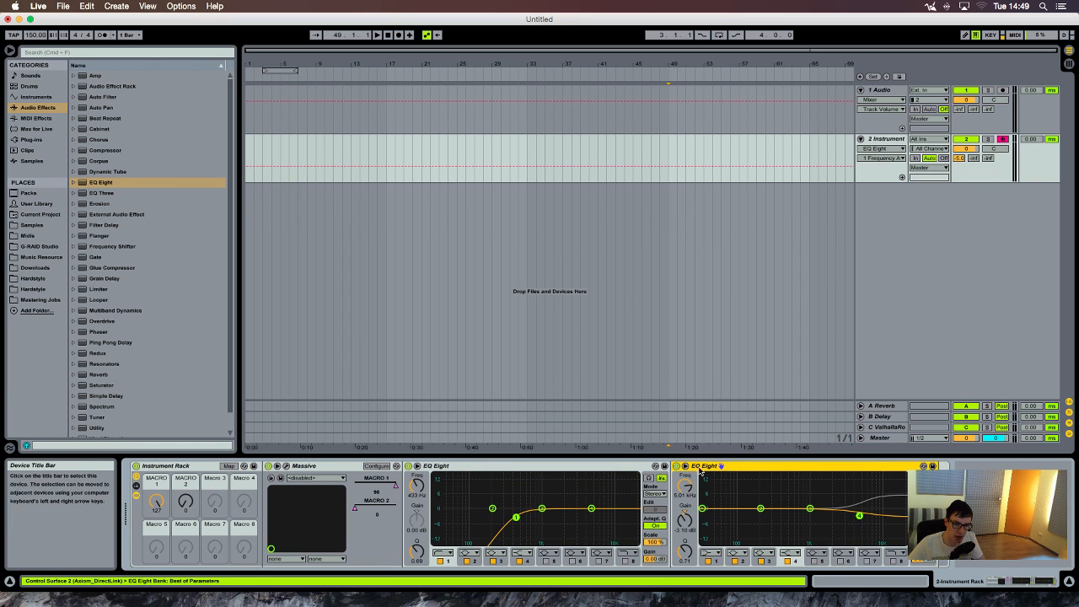
left_click(338, 466)
left_click(564, 466)
left_click(768, 466)
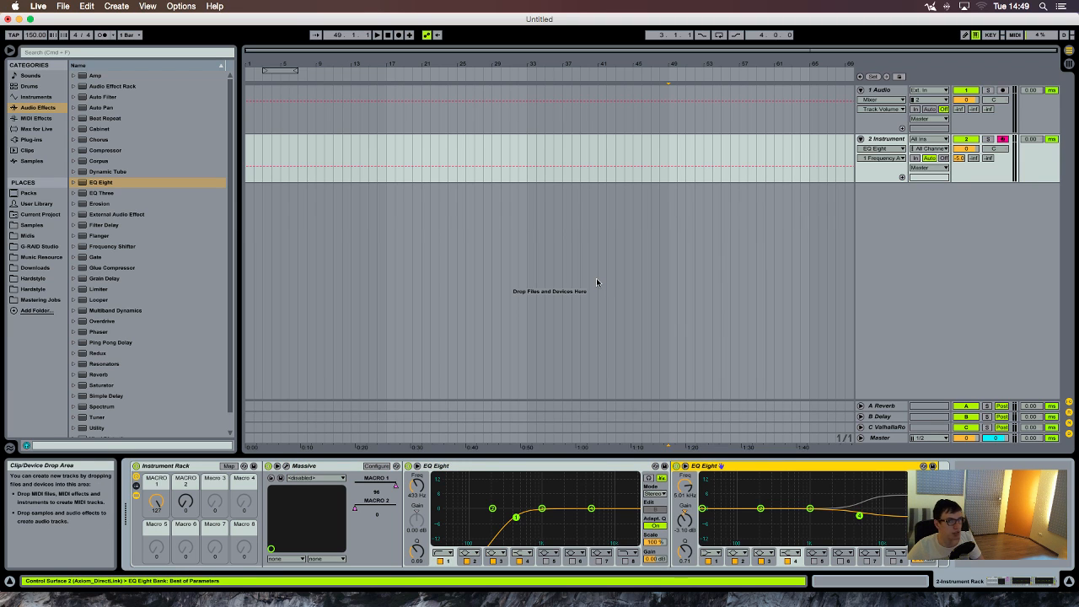